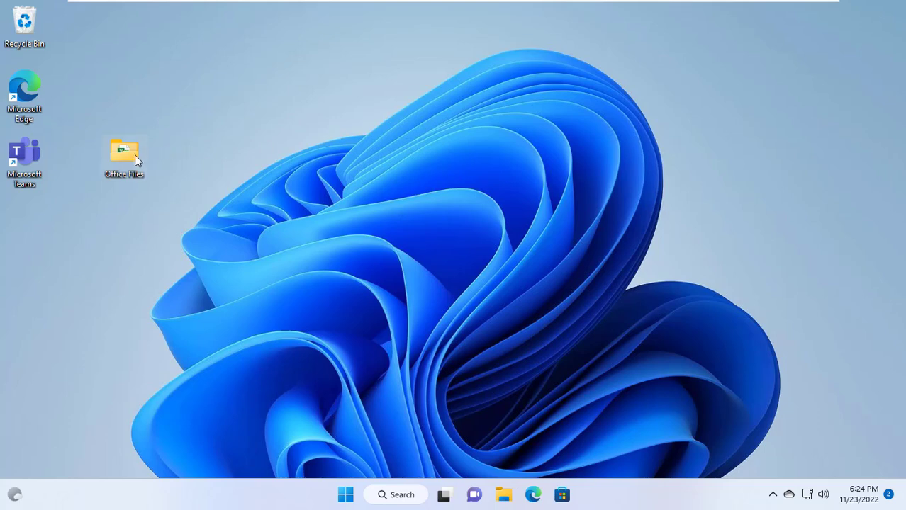
Look inside the desktop Office Files folder at the netvn spreadsheet, then close it
double_click(135, 155)
left_click(203, 130)
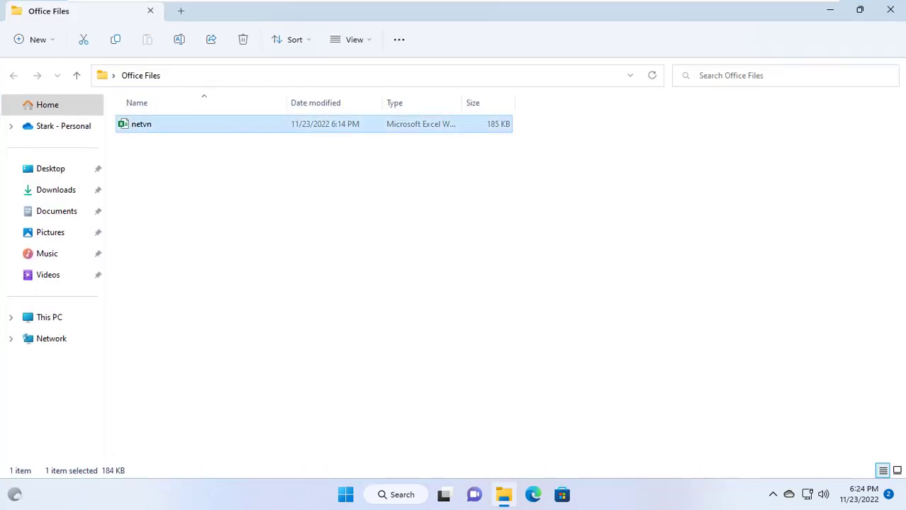
left_click(890, 10)
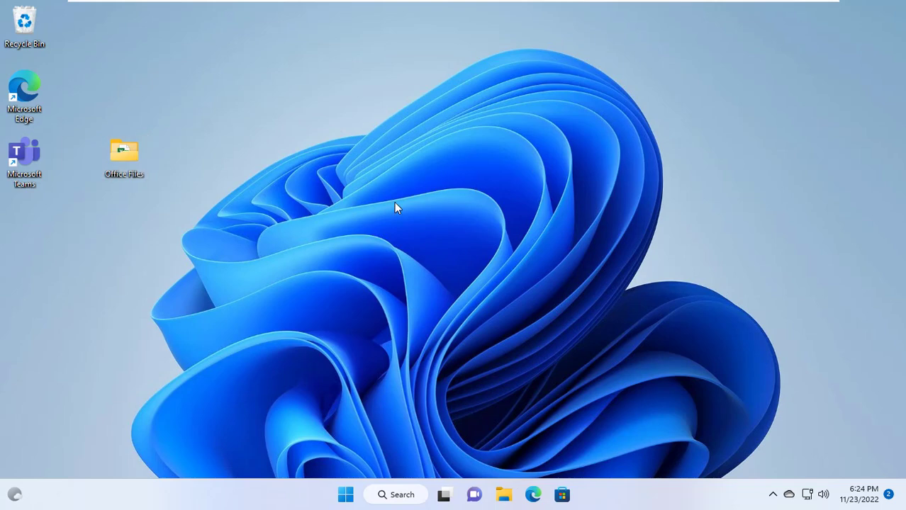
Create a new folder named 'Backup' in the personal OneDrive folder
left_click(501, 499)
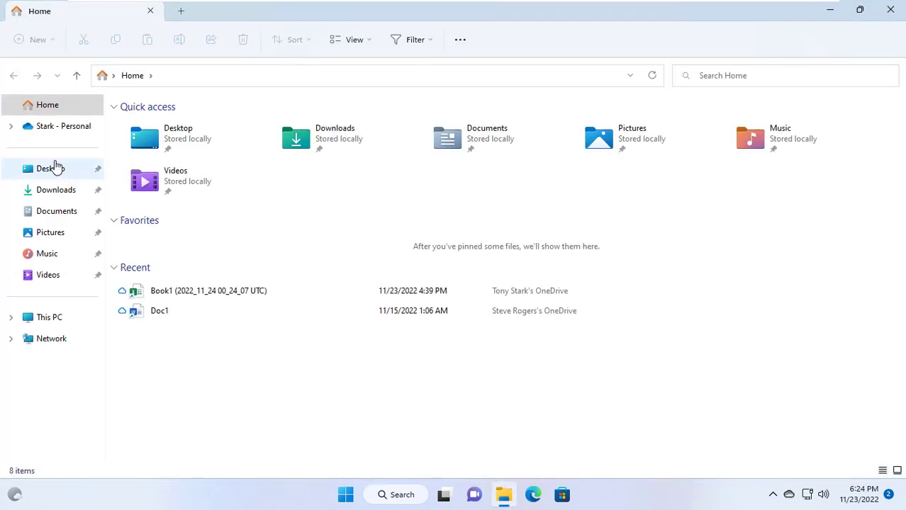
left_click(60, 132)
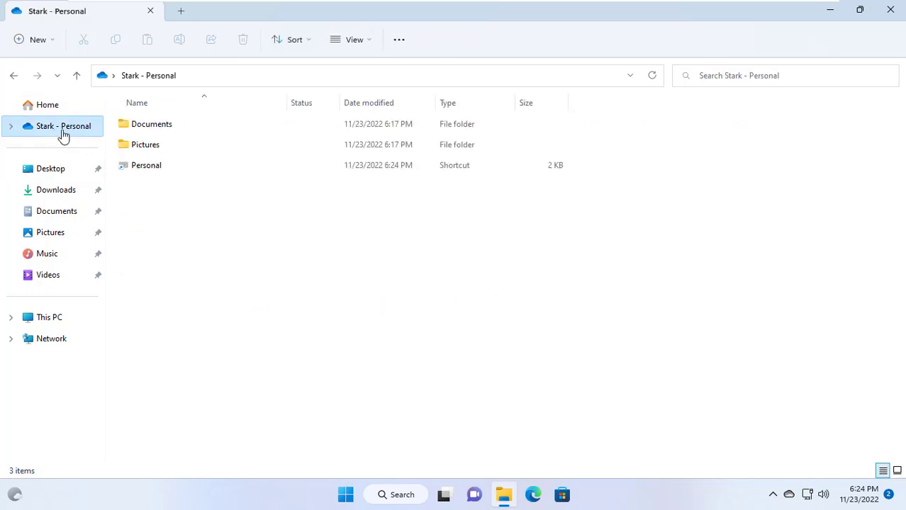
right_click(191, 216)
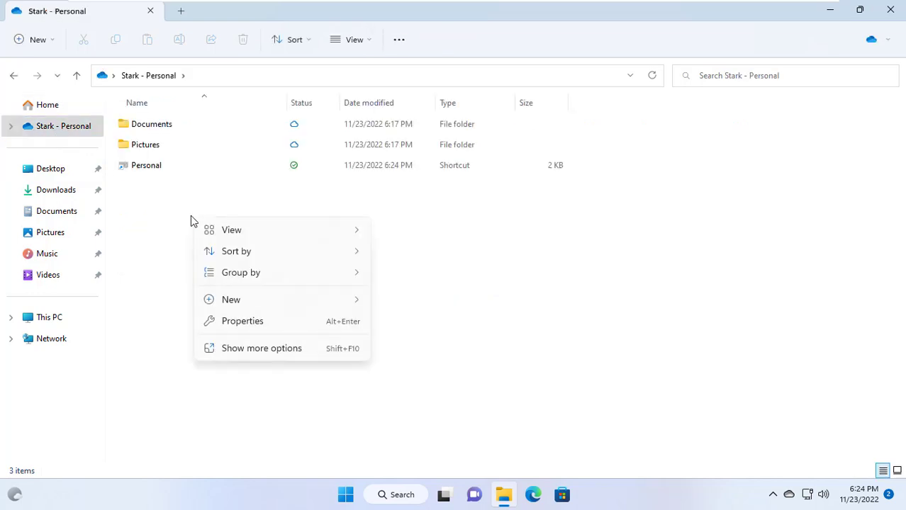
mouse_move(247, 301)
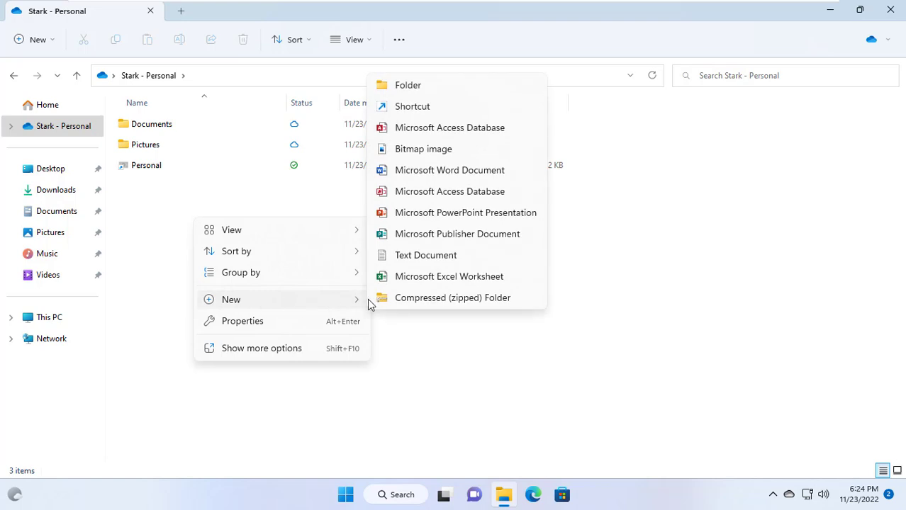
left_click(422, 87)
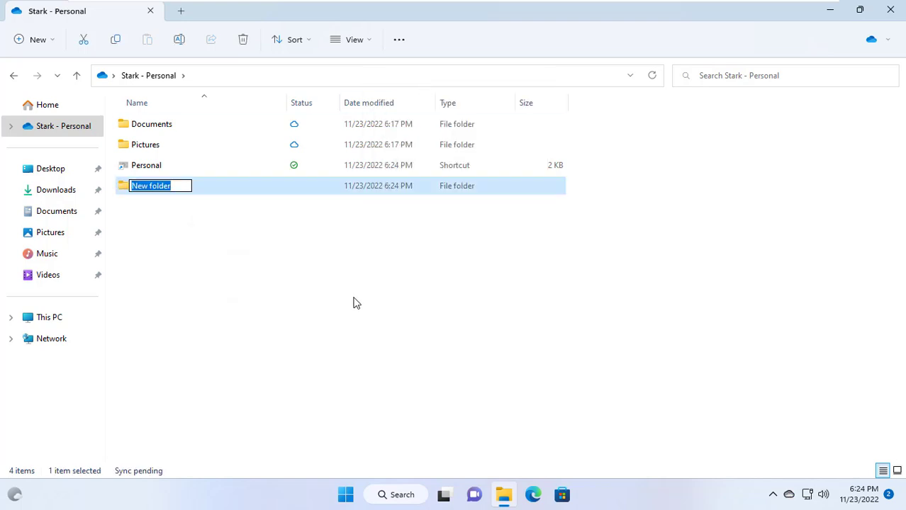
type("Backup")
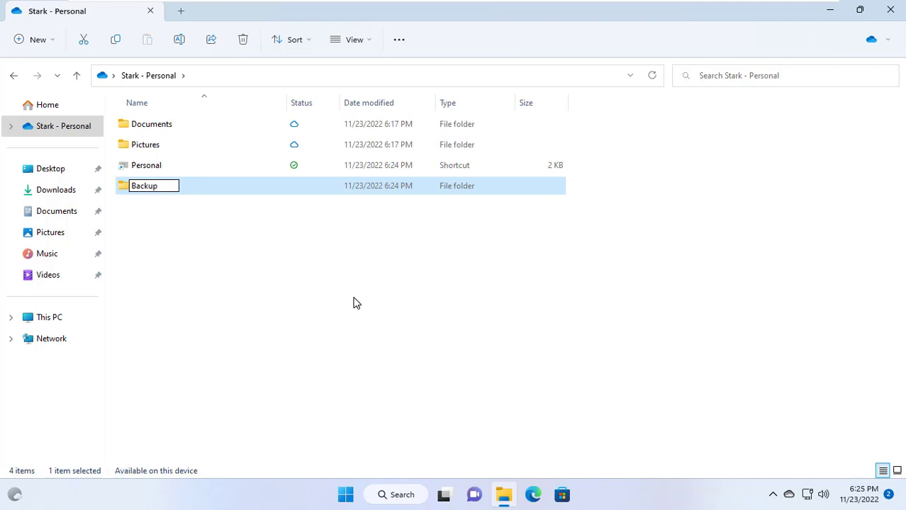
key("Return")
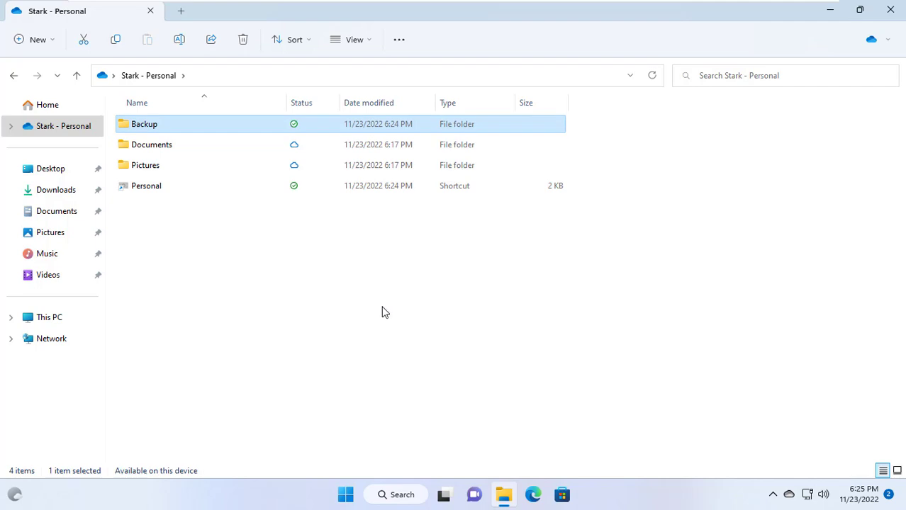
Turn on 'Share this folder' in the Backup folder's Advanced Sharing settings
right_click(153, 131)
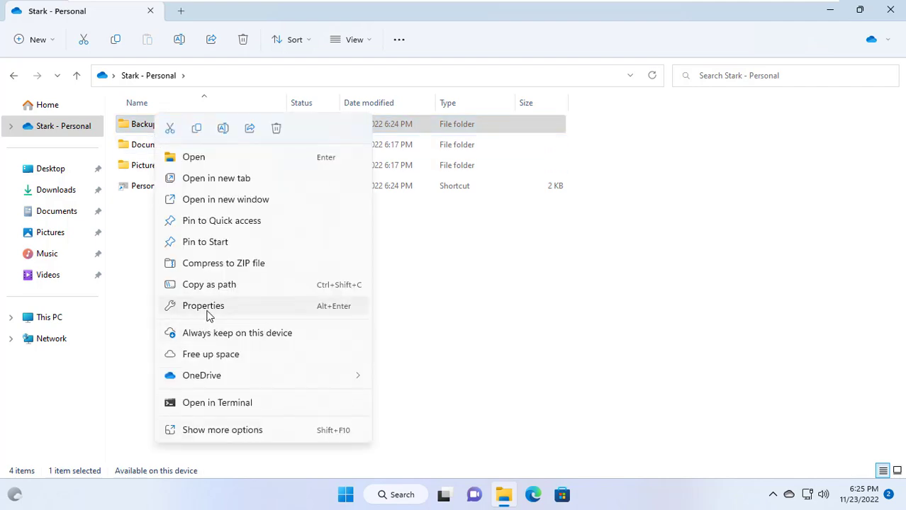
left_click(259, 310)
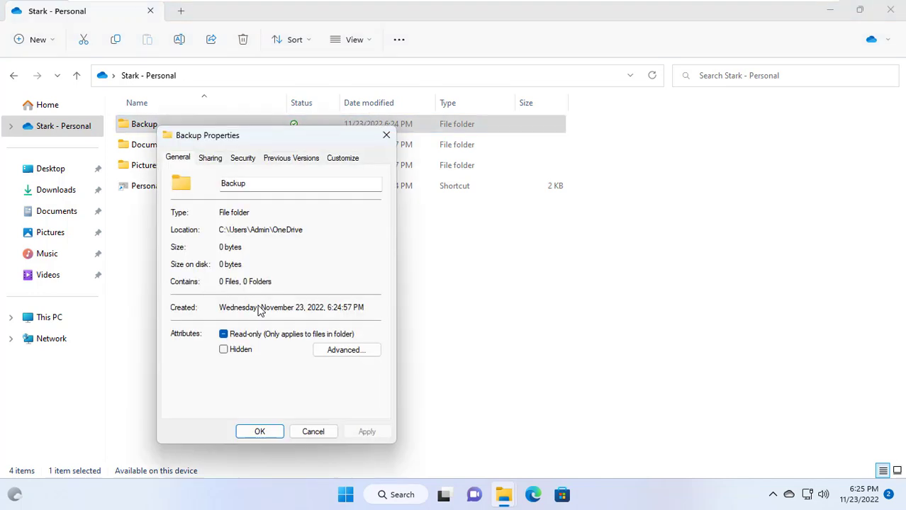
left_click(212, 160)
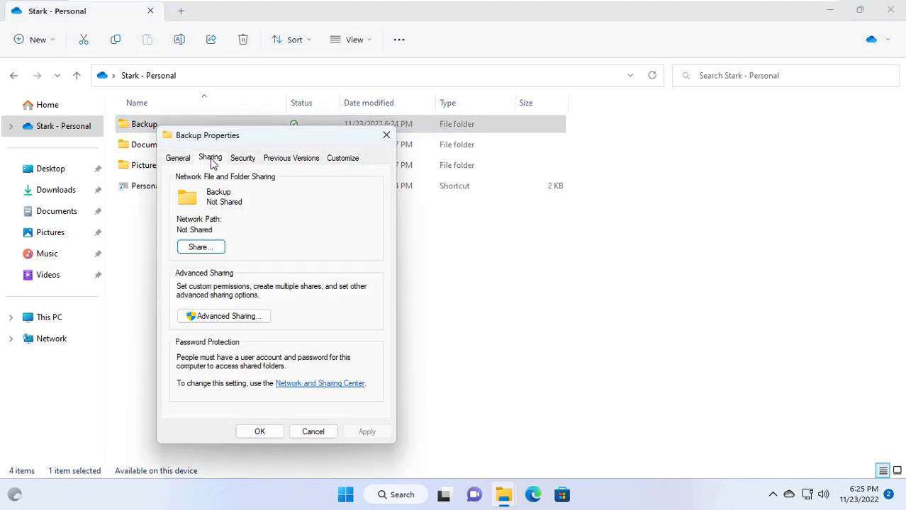
left_click(225, 317)
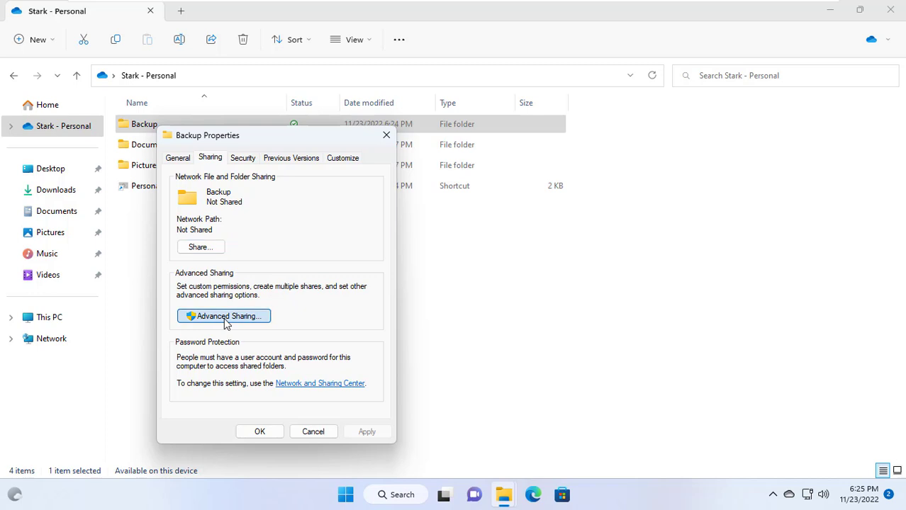
left_click(207, 186)
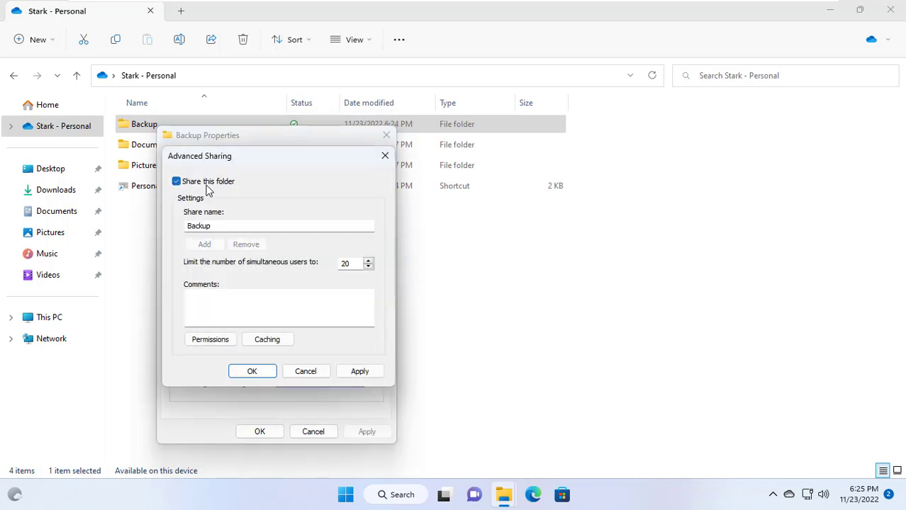
Give Everyone Full Control on the Backup share, then close its properties
left_click(202, 341)
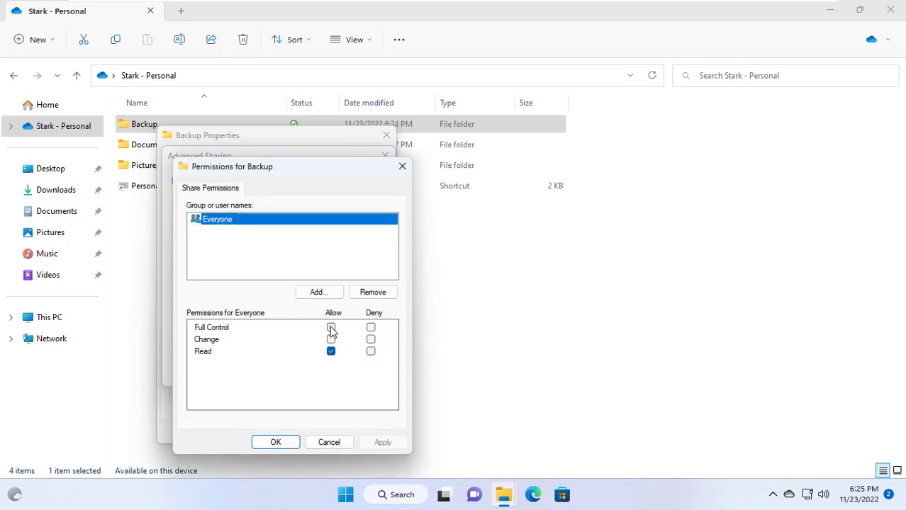
left_click(331, 328)
left_click(283, 443)
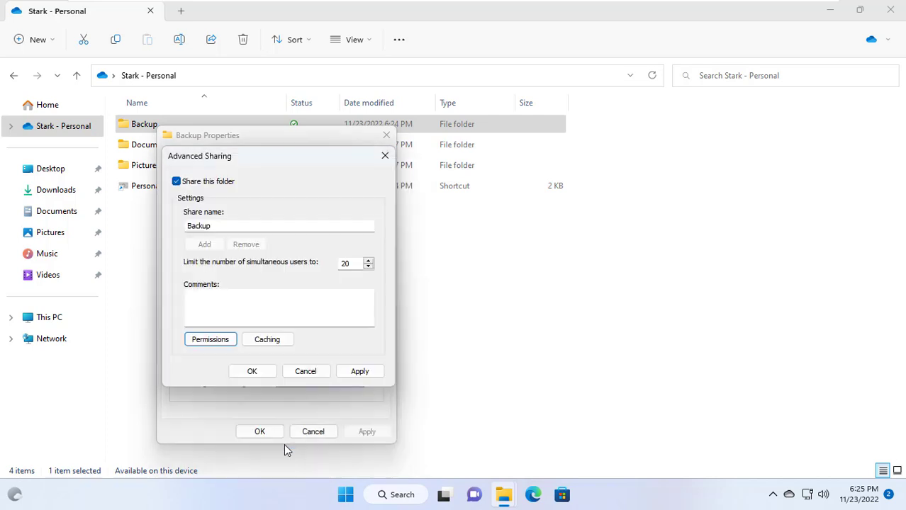
left_click(268, 375)
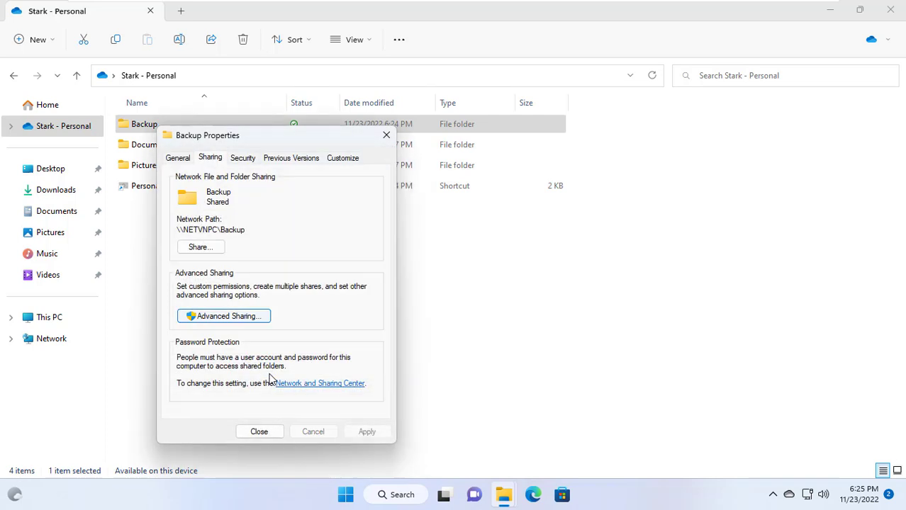
left_click(259, 431)
key("super+d")
left_click(390, 495)
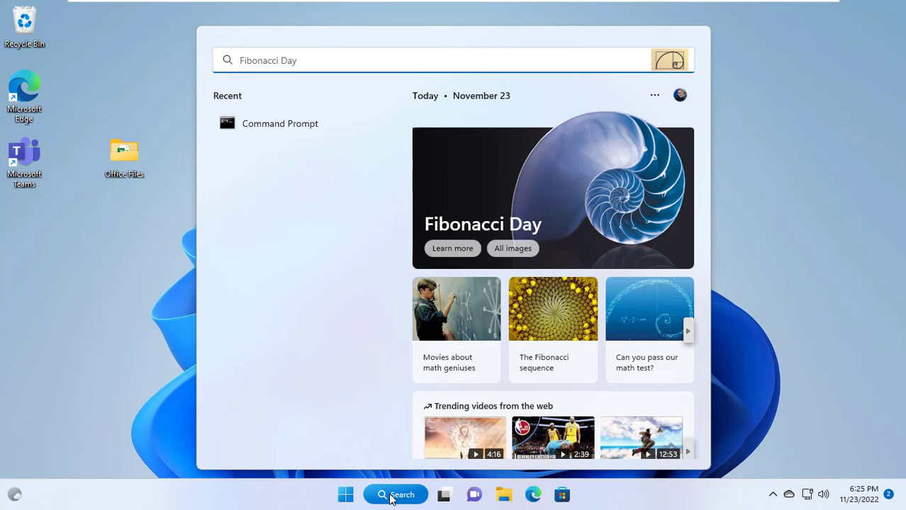
Search for 'con' and launch Control Panel from the results
type("con")
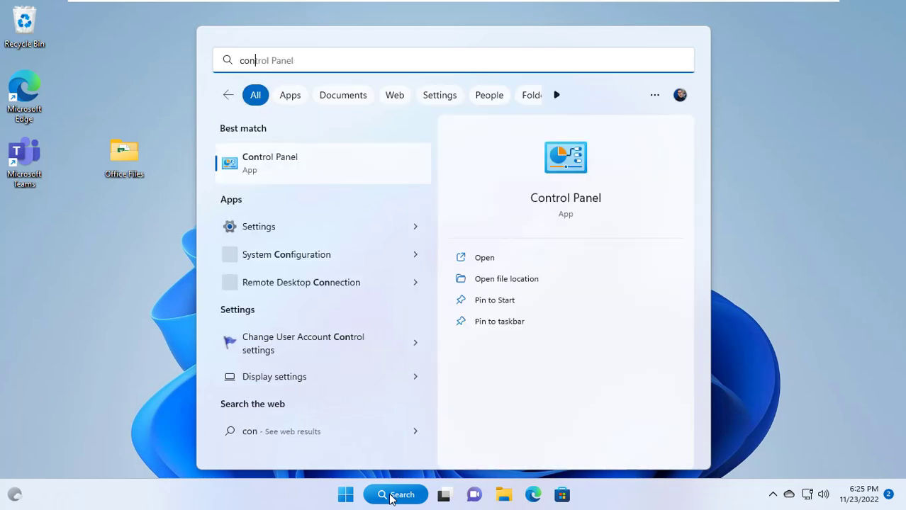
left_click(572, 159)
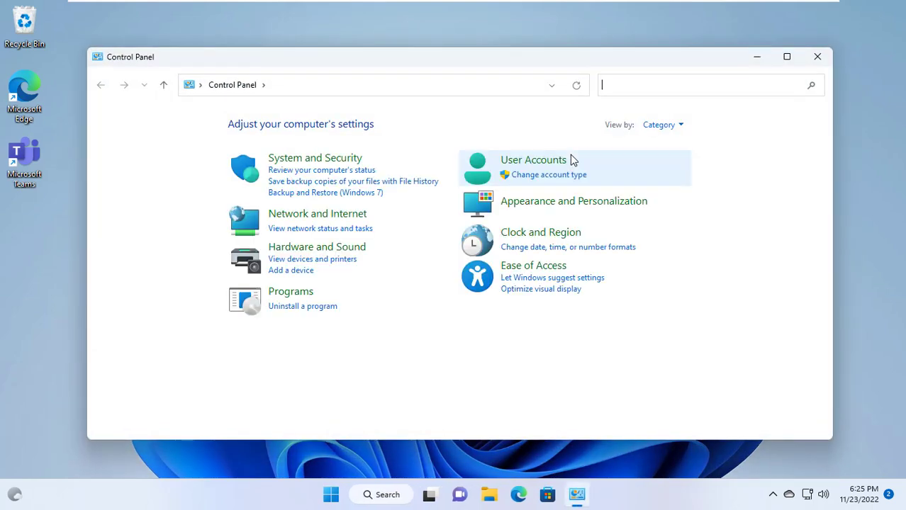
Open File History, maximized, and start adding a network location as the drive
left_click(364, 184)
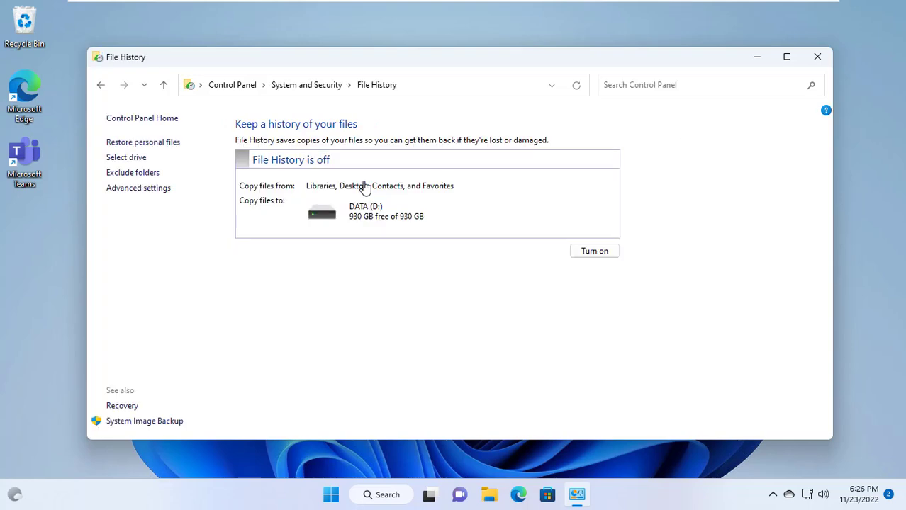
double_click(465, 63)
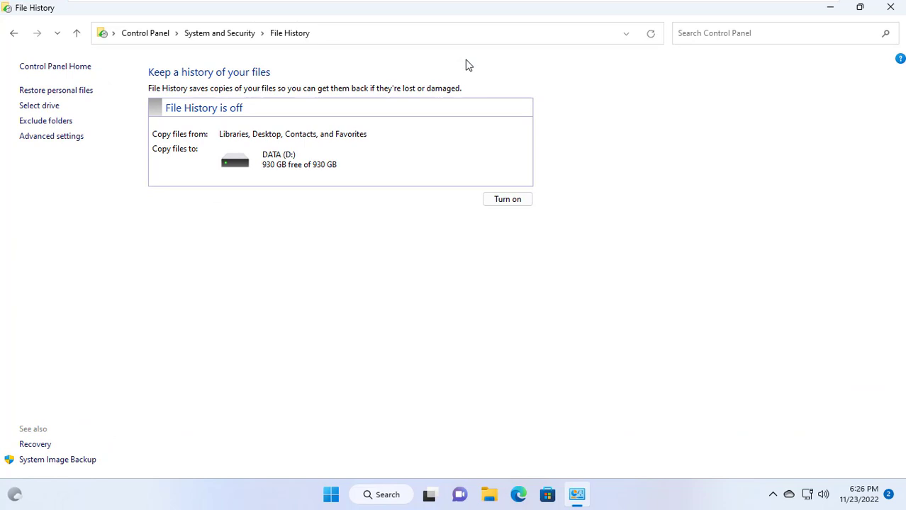
left_click(42, 108)
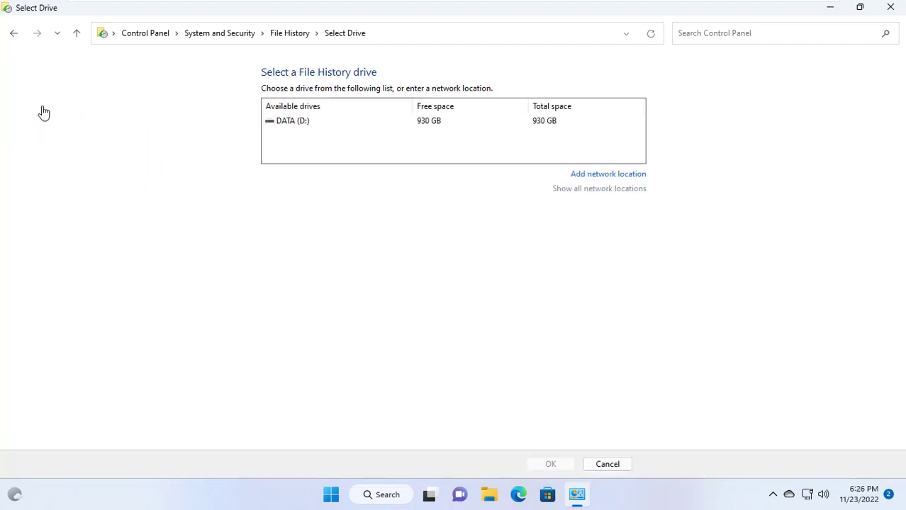
left_click(608, 175)
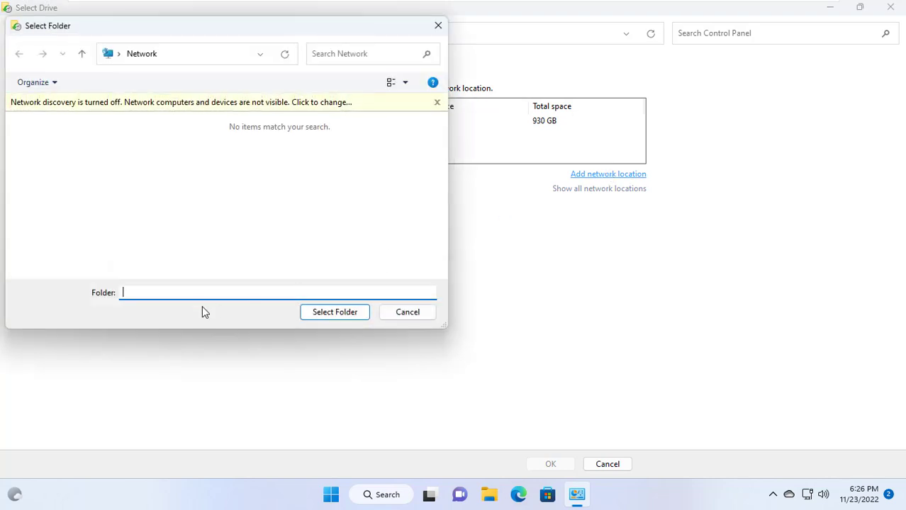
Turn on network discovery and file sharing for all public networks, then select the Backup folder
left_click(289, 106)
left_click(308, 115)
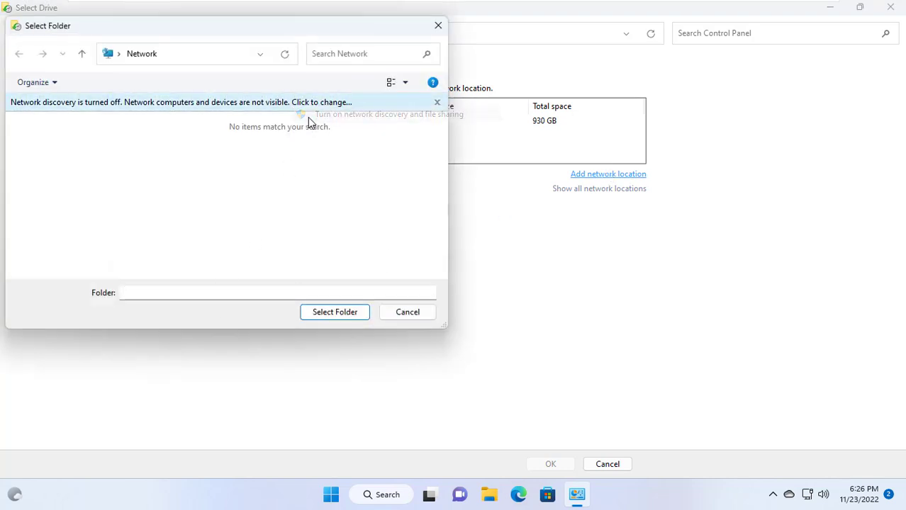
left_click(351, 252)
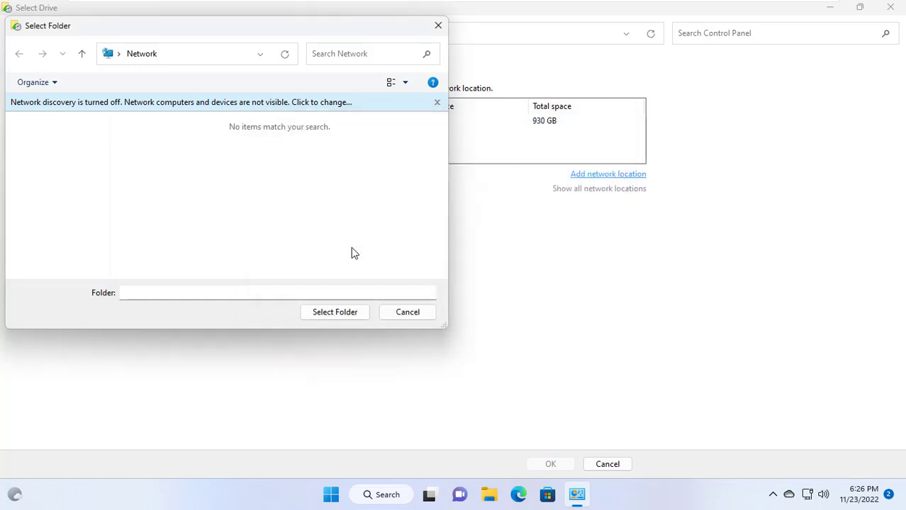
left_click(236, 294)
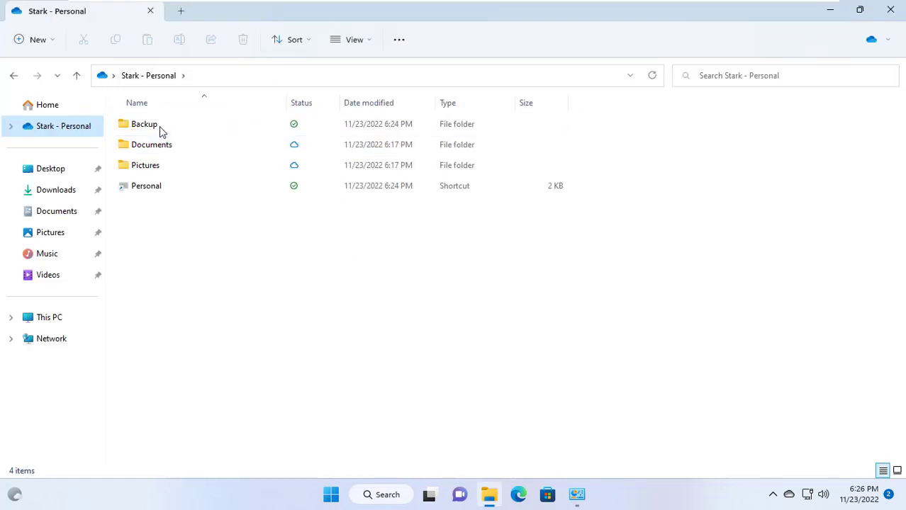
left_click(157, 126)
Select and copy the \\NETVNPC\Backup network path from Backup's Sharing tab
right_click(157, 126)
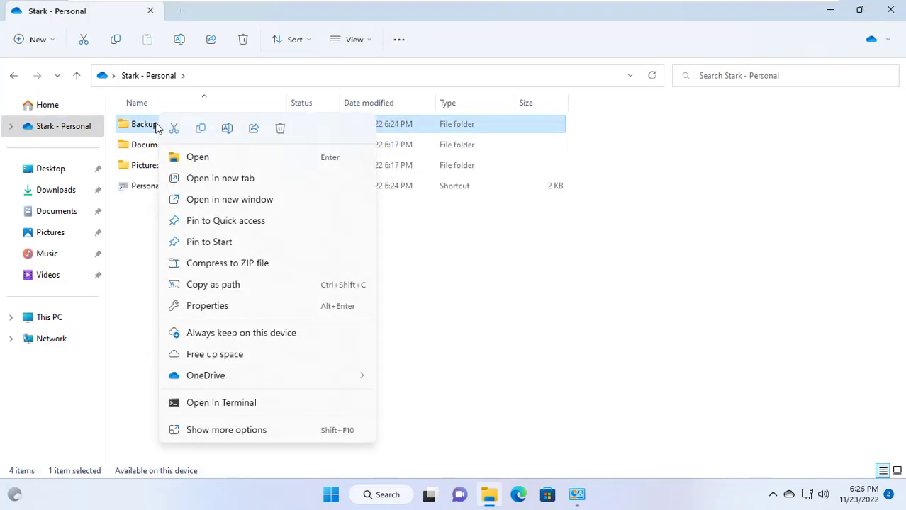
left_click(222, 309)
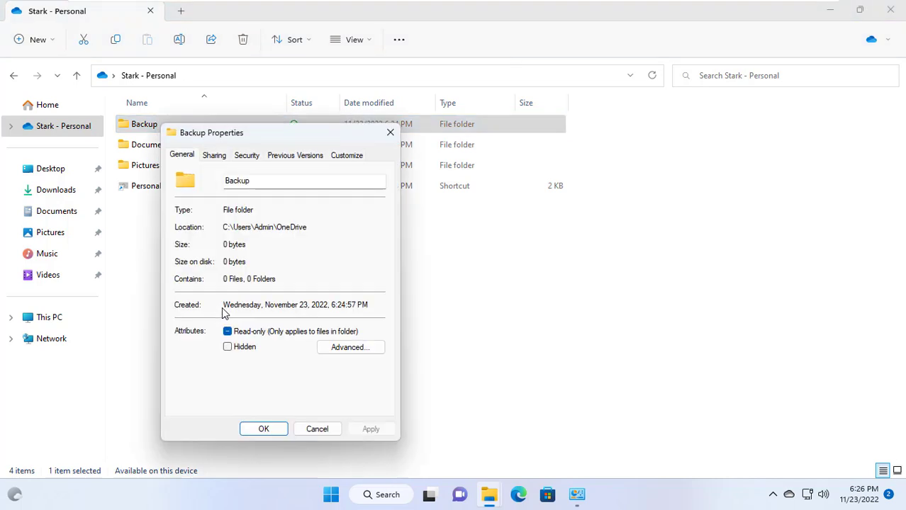
left_click(217, 155)
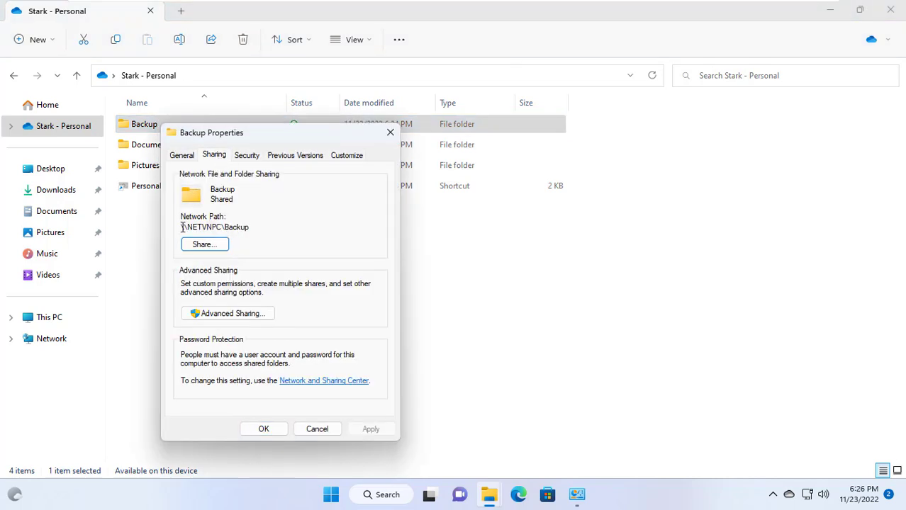
left_click_drag(183, 227, 249, 227)
right_click(245, 227)
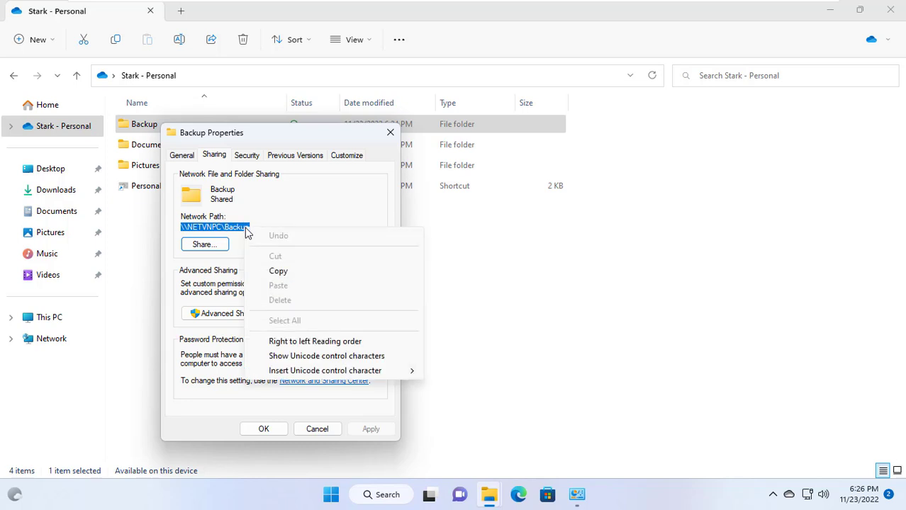
Paste \\NETVNPC\Backup as the network folder and confirm it as the File History drive
left_click(280, 270)
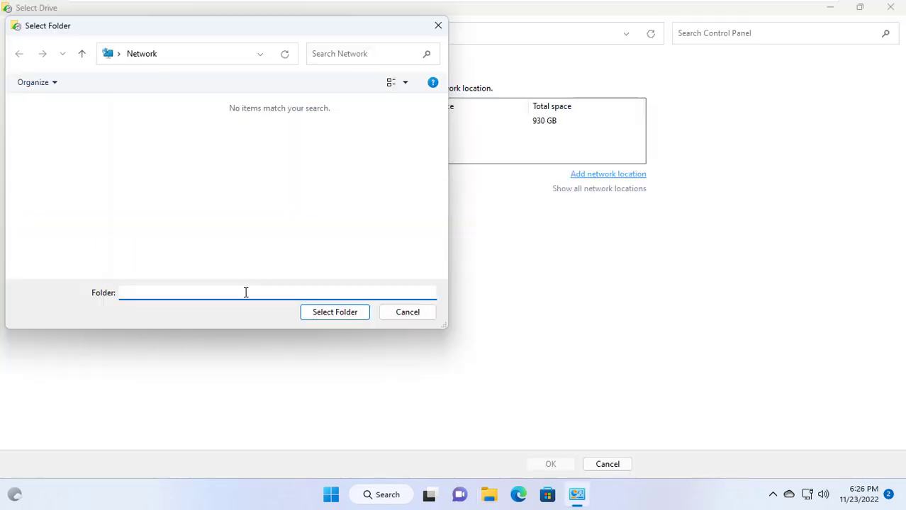
key("ctrl+v")
left_click_drag(245, 293, 3, 284)
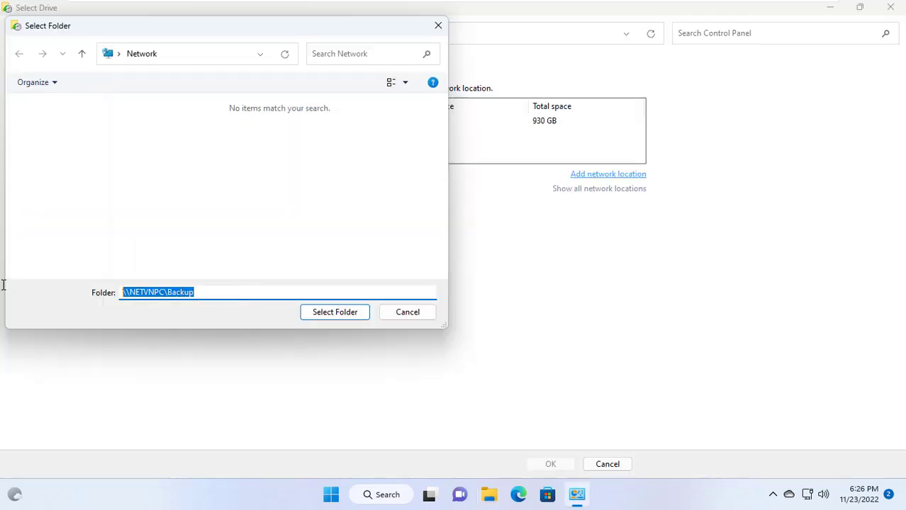
left_click(356, 316)
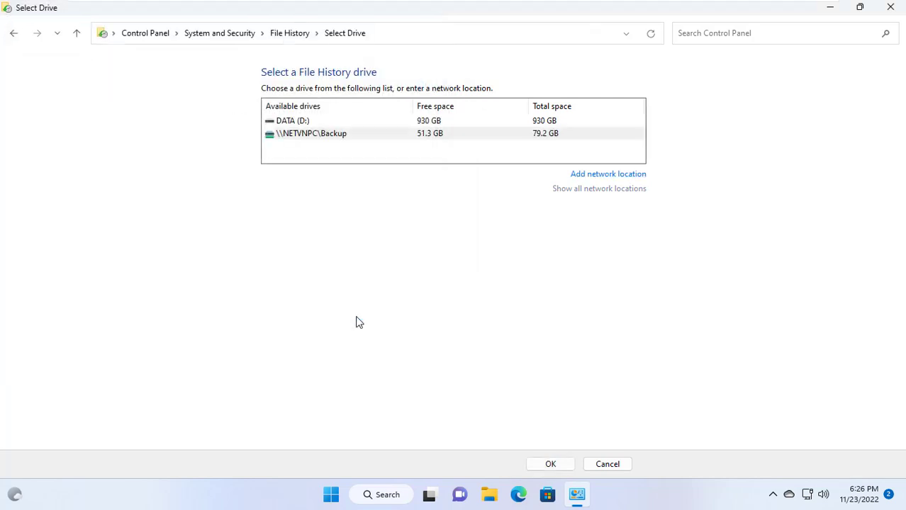
left_click(550, 464)
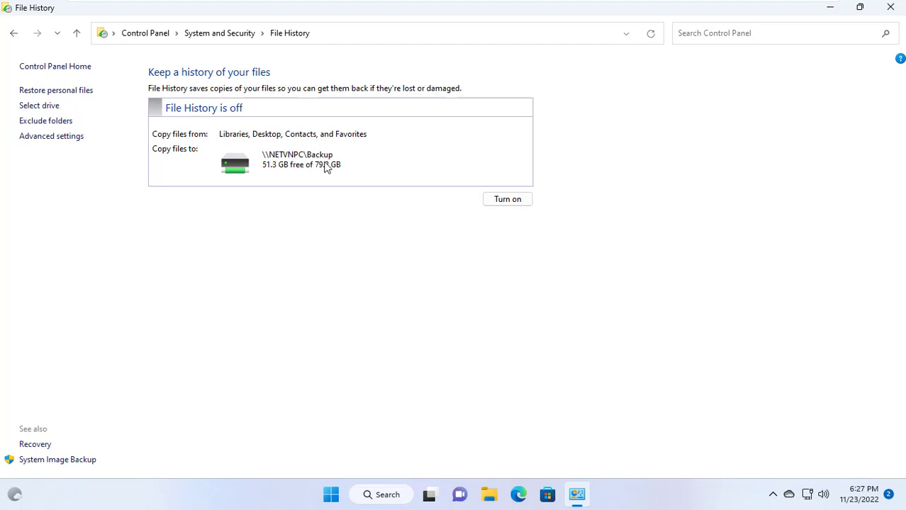
Add the Music, Pictures and Videos libraries to File History's excluded folders
left_click(47, 121)
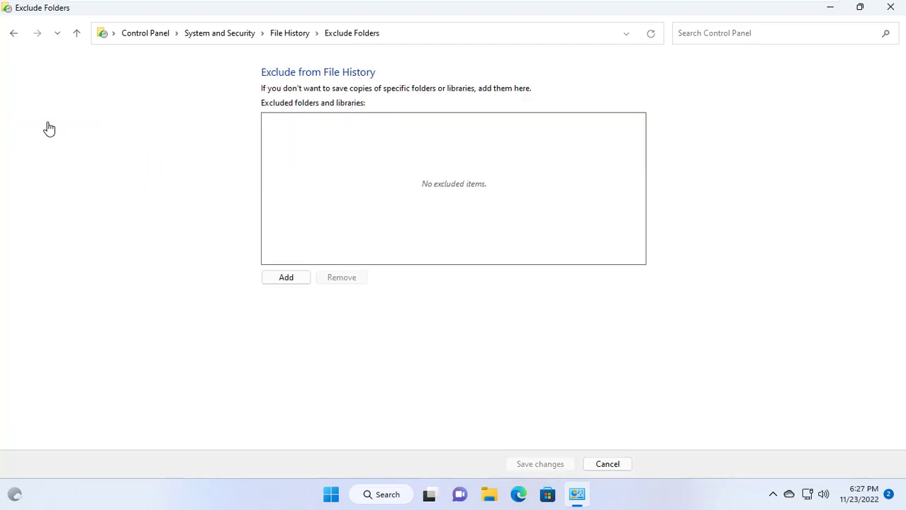
left_click(285, 278)
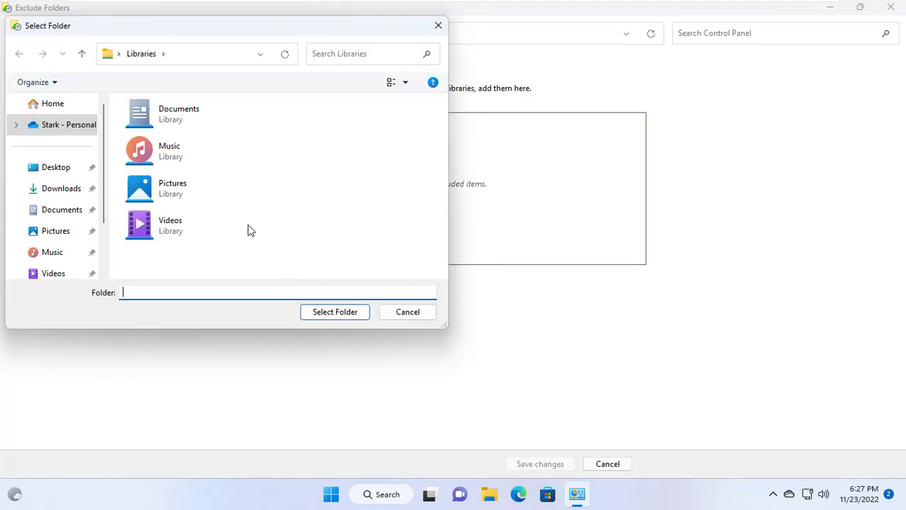
left_click(177, 163)
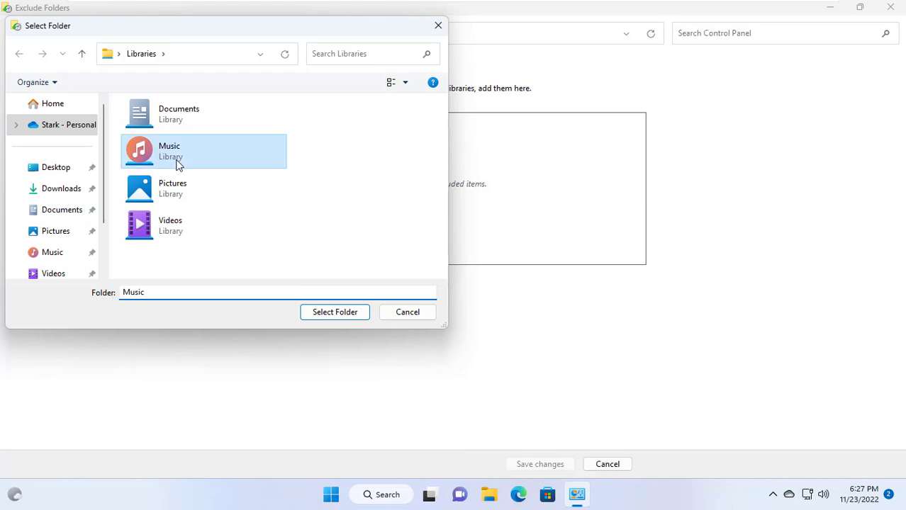
left_click(318, 313)
left_click(298, 282)
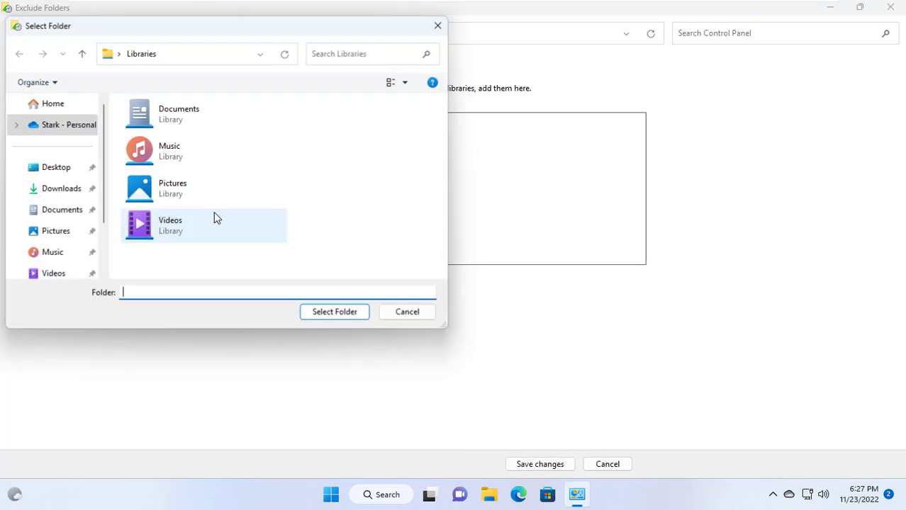
left_click(178, 201)
left_click(329, 318)
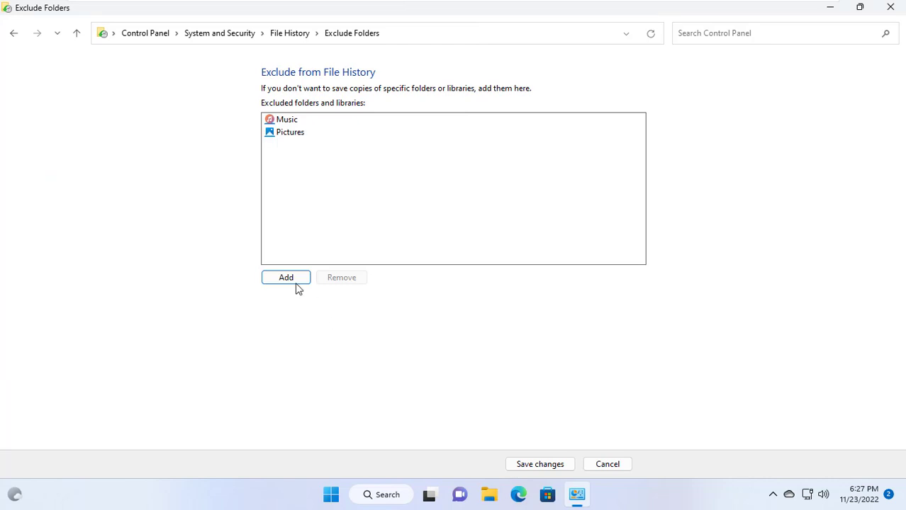
left_click(297, 282)
left_click(157, 231)
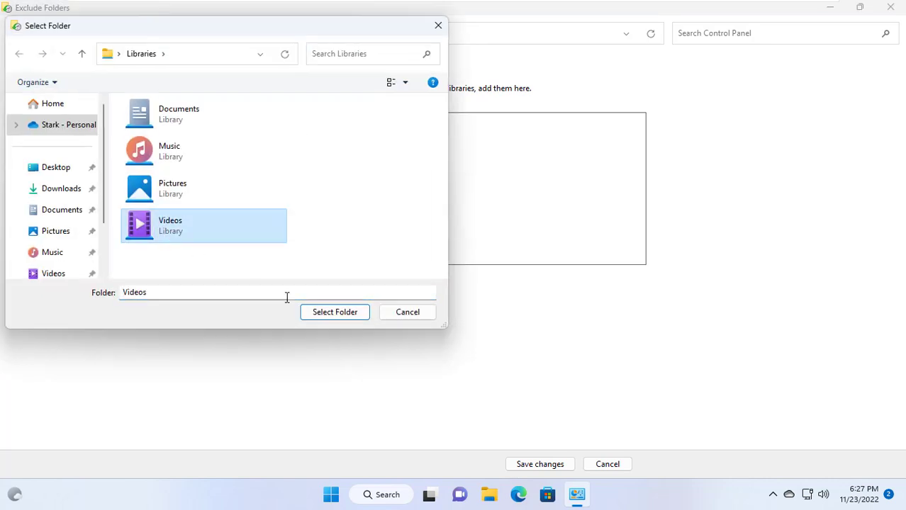
left_click(324, 316)
Save the exclusion list and minimize the File History window
left_click(294, 146)
left_click(295, 133)
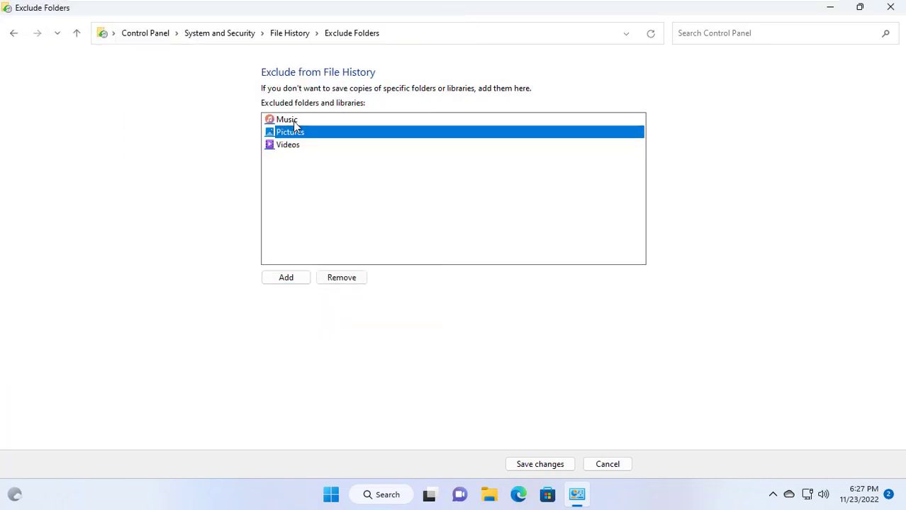
left_click(296, 120)
left_click(541, 465)
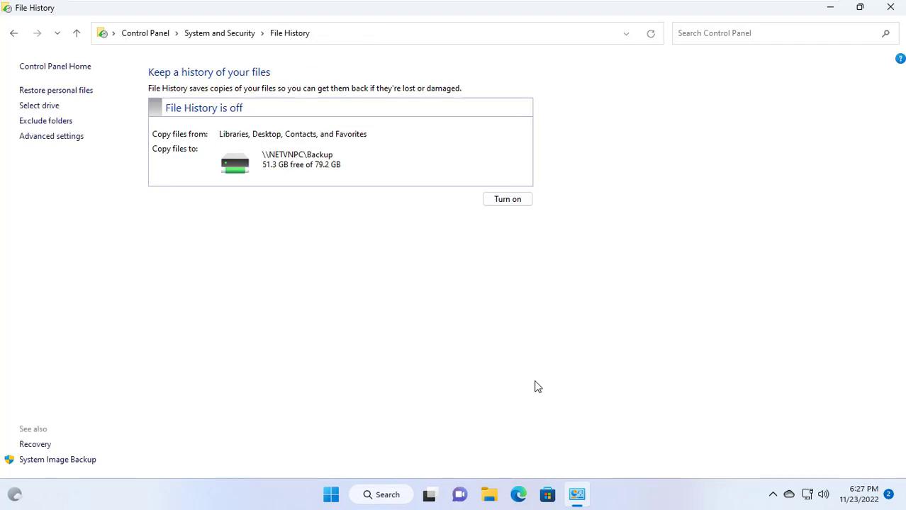
left_click(835, 13)
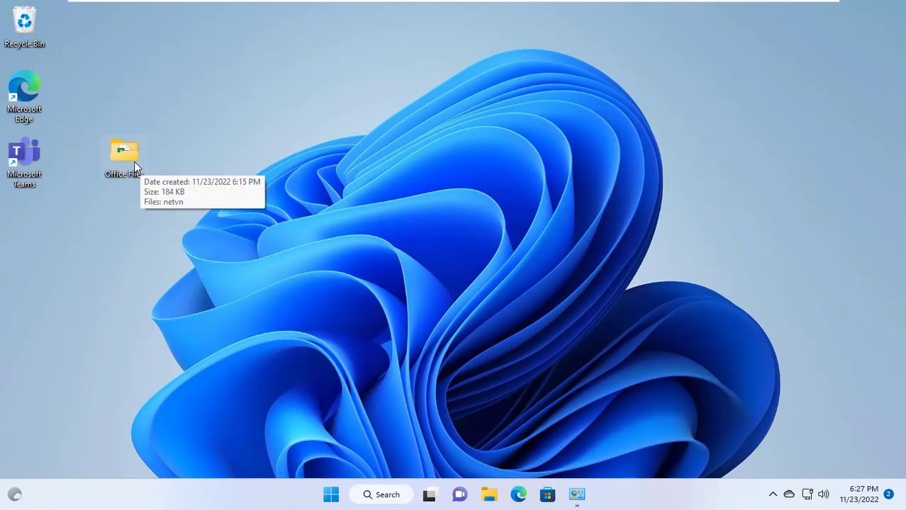
Include the desktop Office Files folder in the Documents library and close the window
right_click(135, 167)
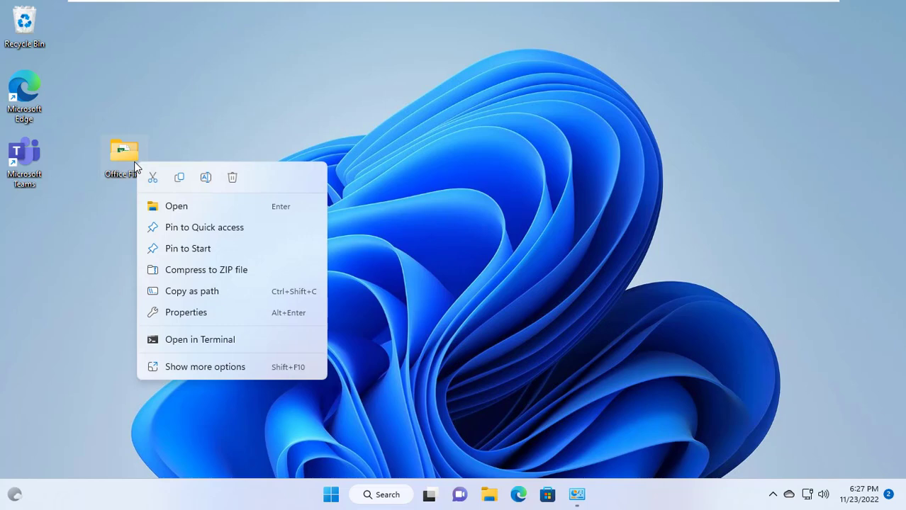
left_click(193, 368)
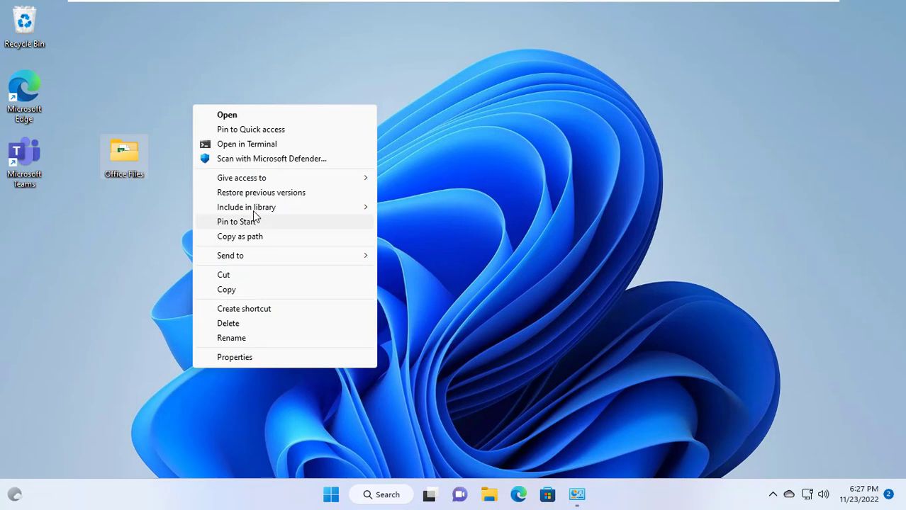
mouse_move(299, 209)
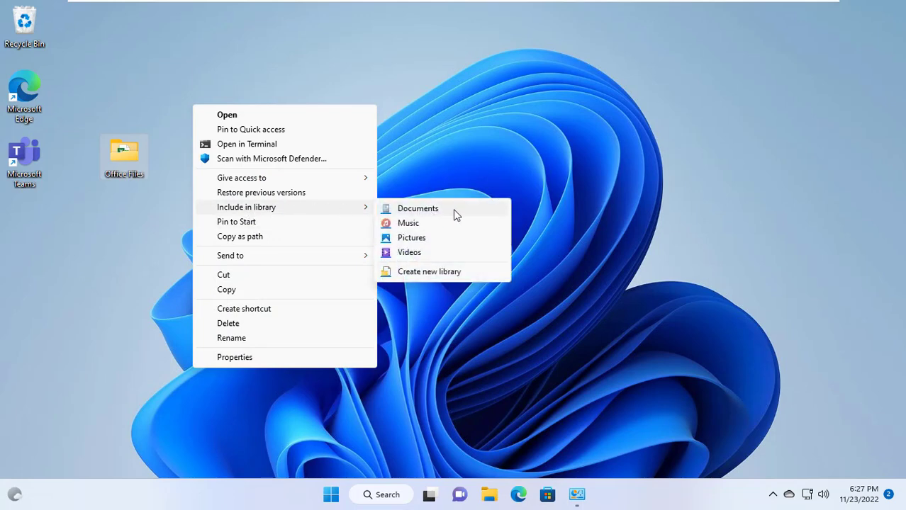
left_click(419, 209)
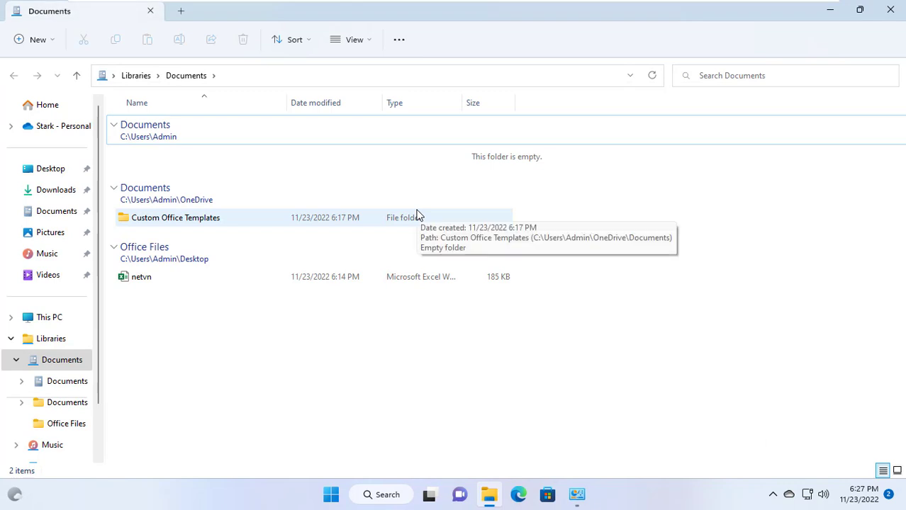
left_click(890, 10)
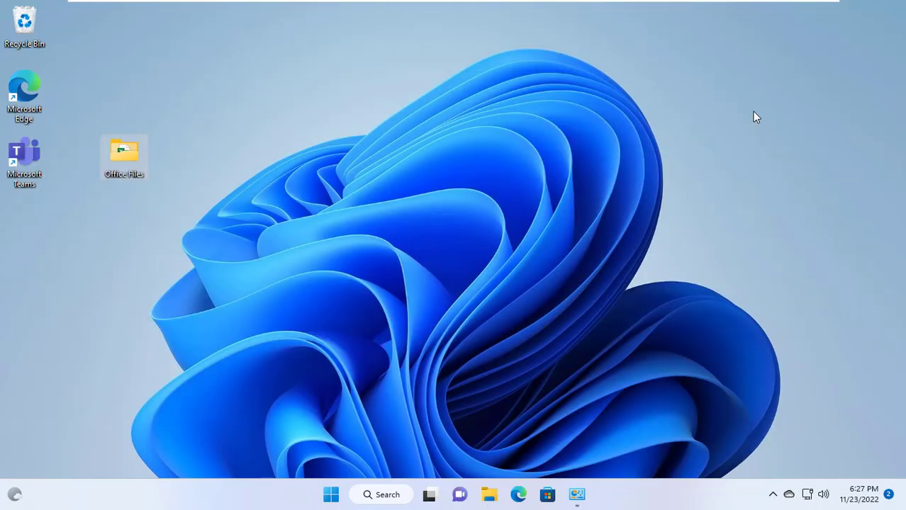
Turn File History on and check OneDrive's sync status
left_click(577, 494)
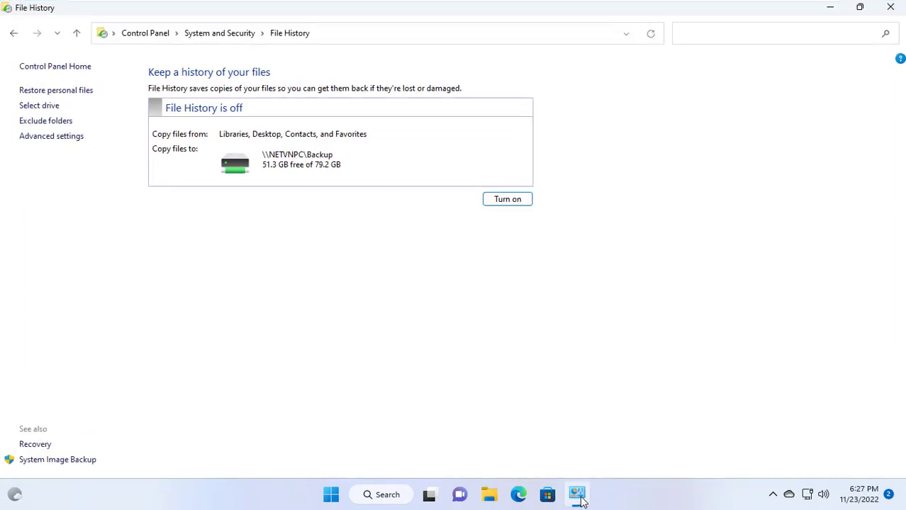
left_click(517, 201)
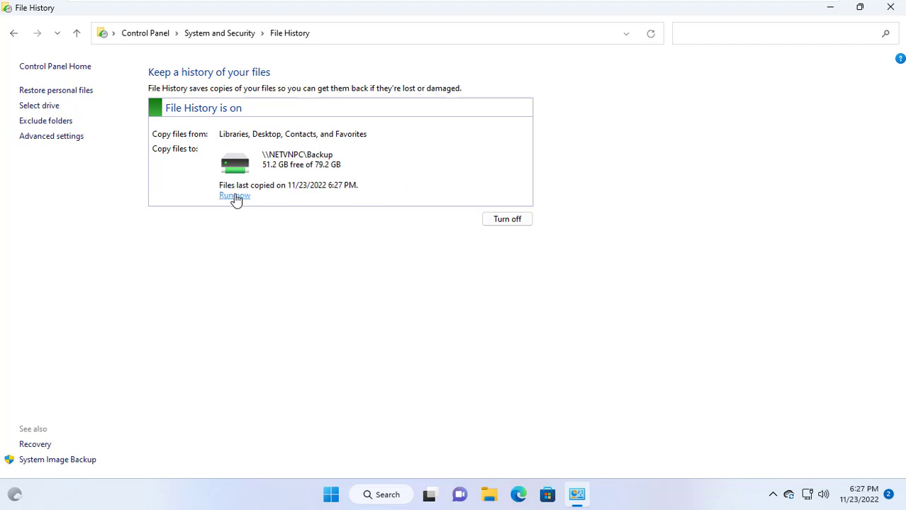
left_click(788, 495)
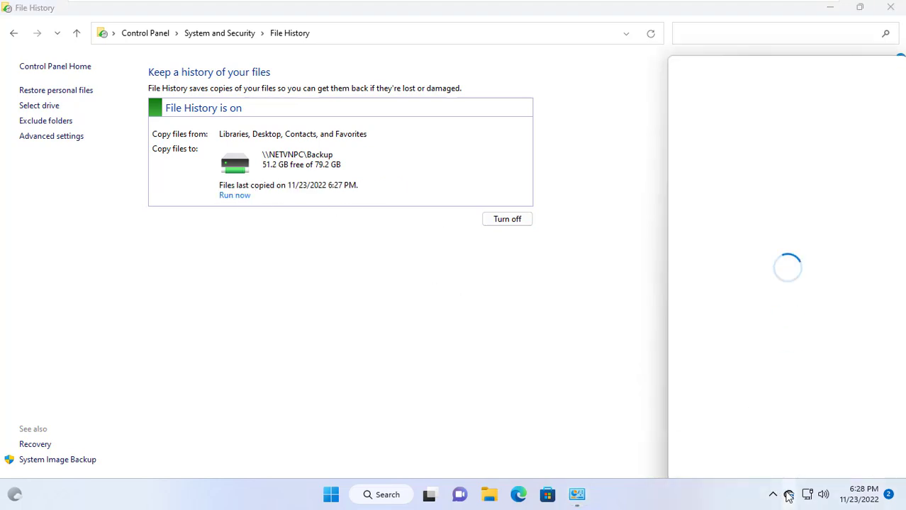
left_click(632, 182)
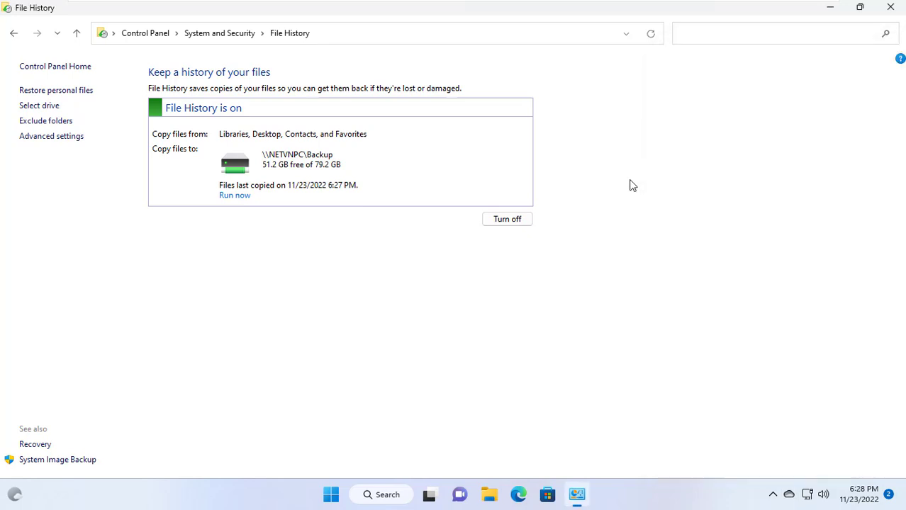
In Advanced settings, save copies every 10 minutes and keep versions for 2 years
left_click(63, 143)
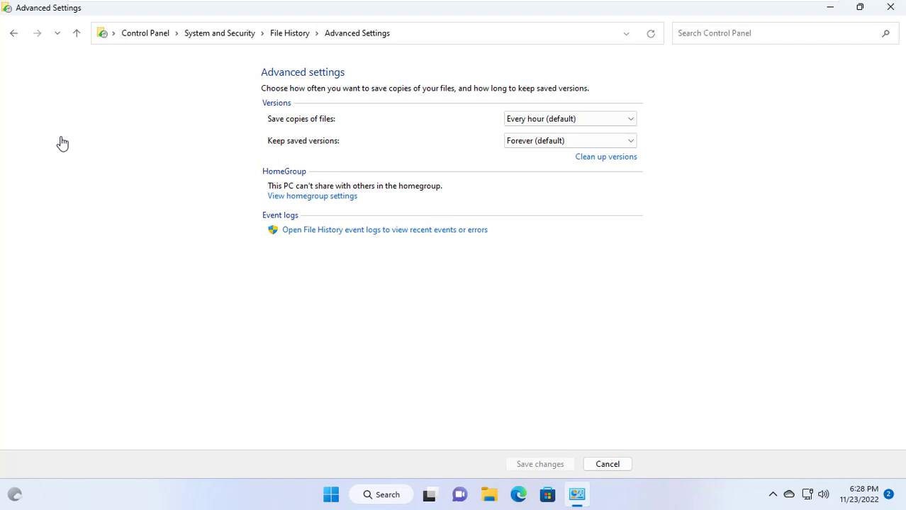
left_click(560, 121)
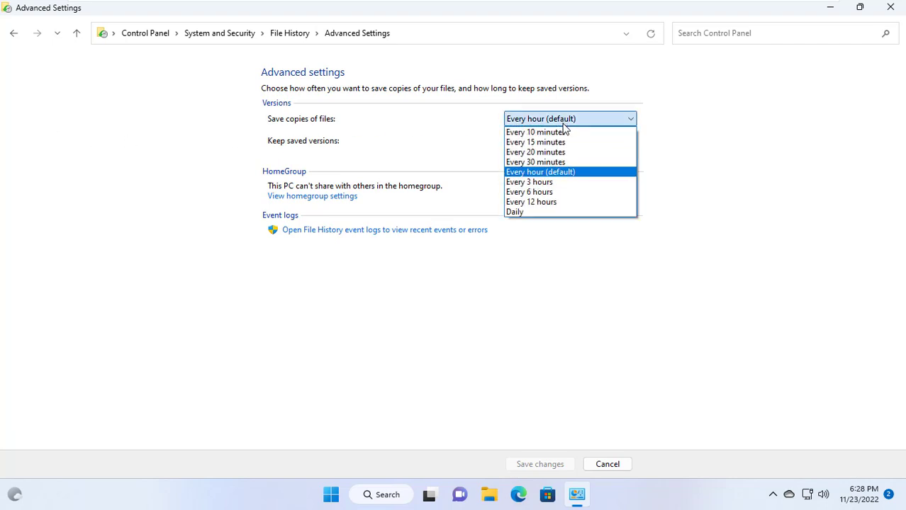
left_click(560, 132)
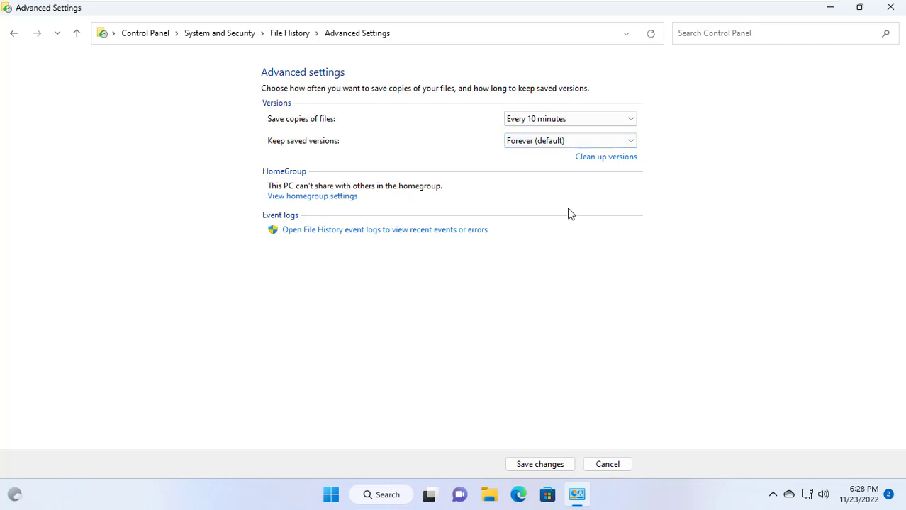
left_click(550, 140)
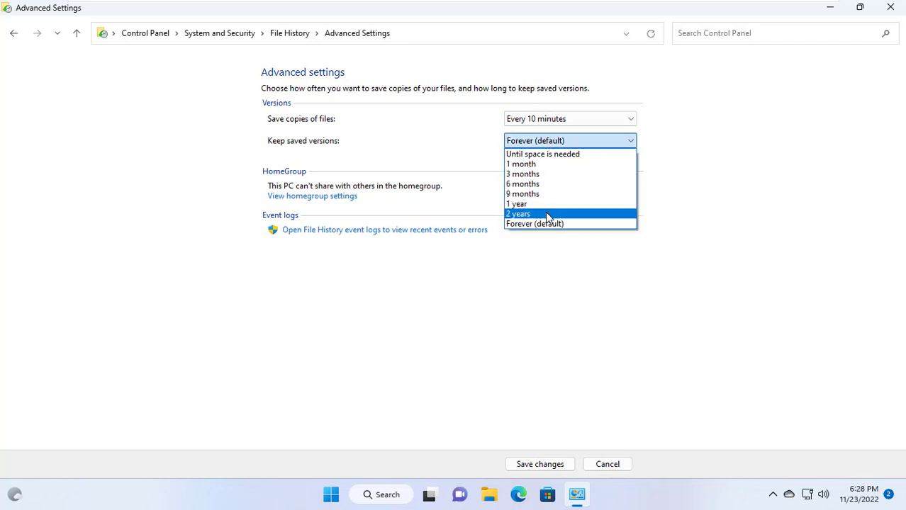
left_click(546, 214)
left_click(541, 464)
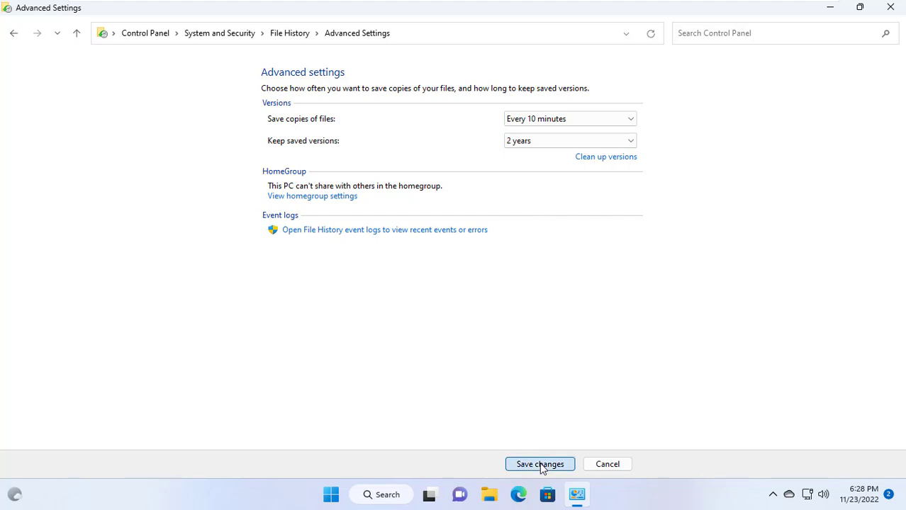
Check netvn's Previous Versions in Office Files, finding the 11/23/2022 6:14 PM copy
left_click(830, 9)
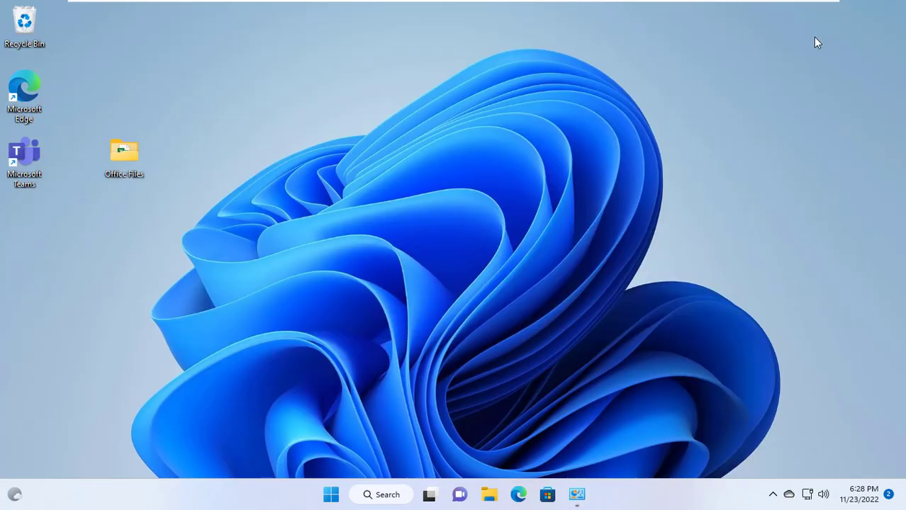
double_click(127, 161)
left_click(134, 127)
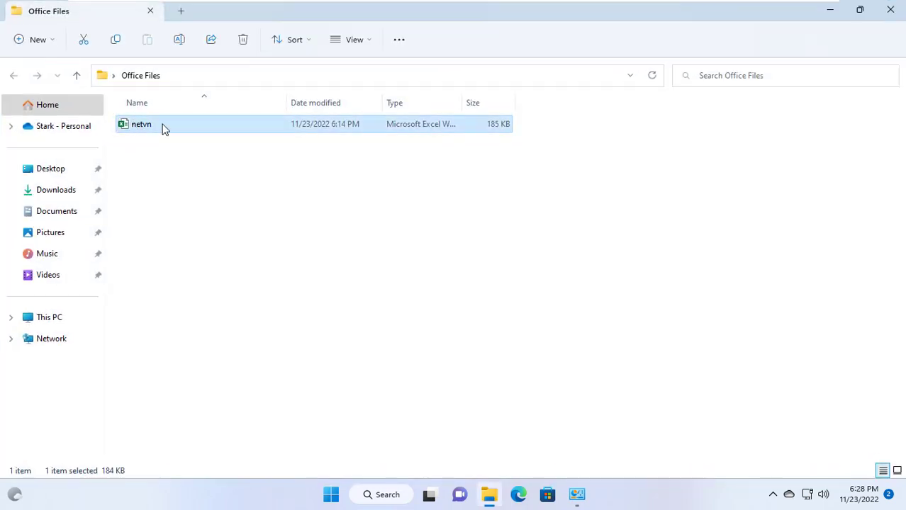
right_click(162, 127)
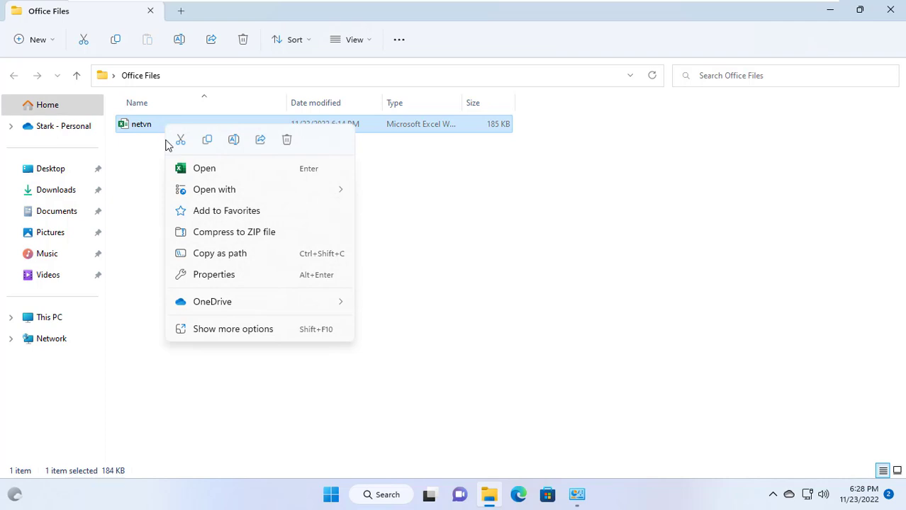
left_click(222, 275)
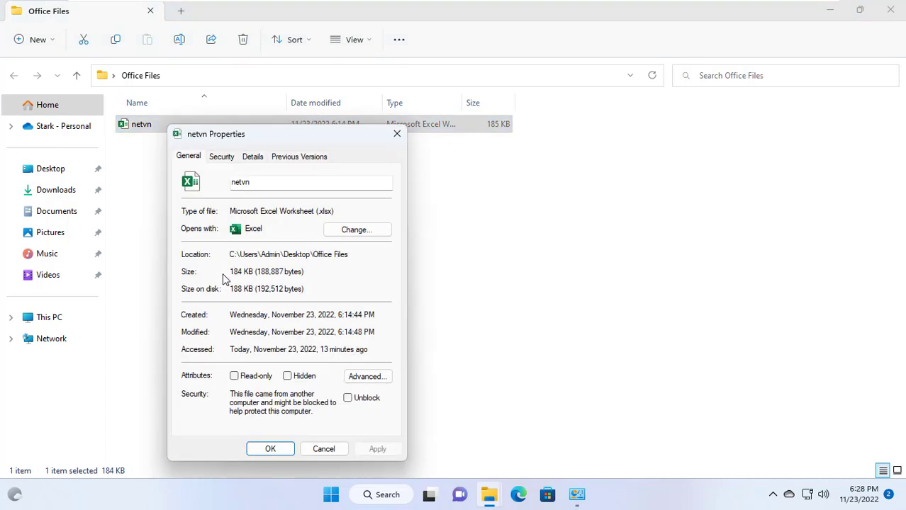
left_click(298, 159)
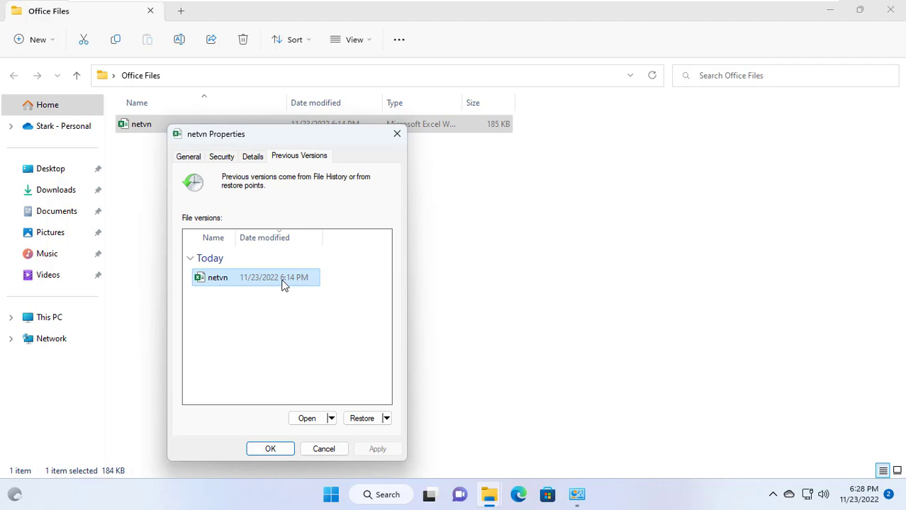
left_click(284, 453)
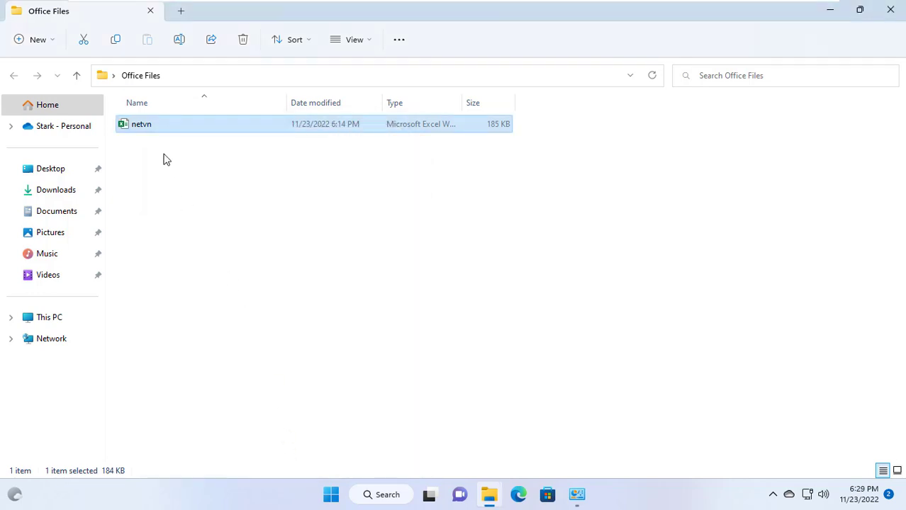
Open netvn and give header row A1:H1 red text on a yellow fill
double_click(151, 128)
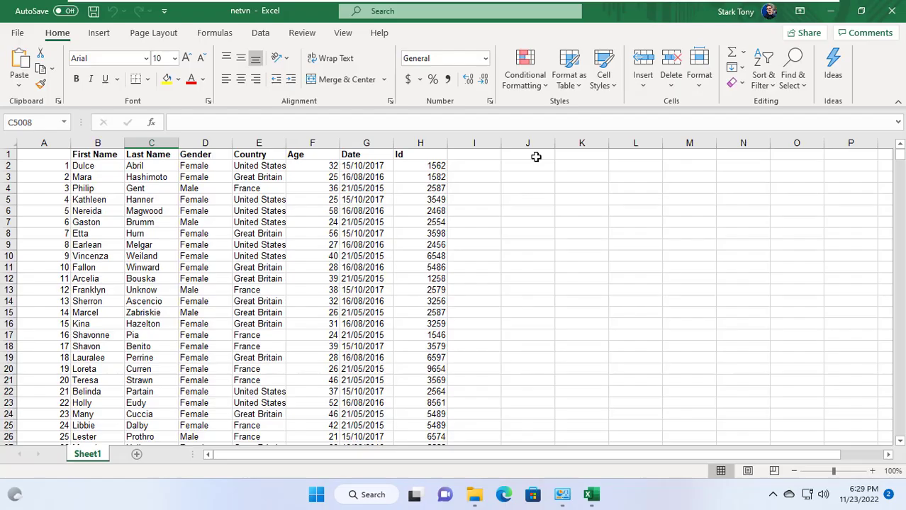
left_click_drag(51, 155, 425, 154)
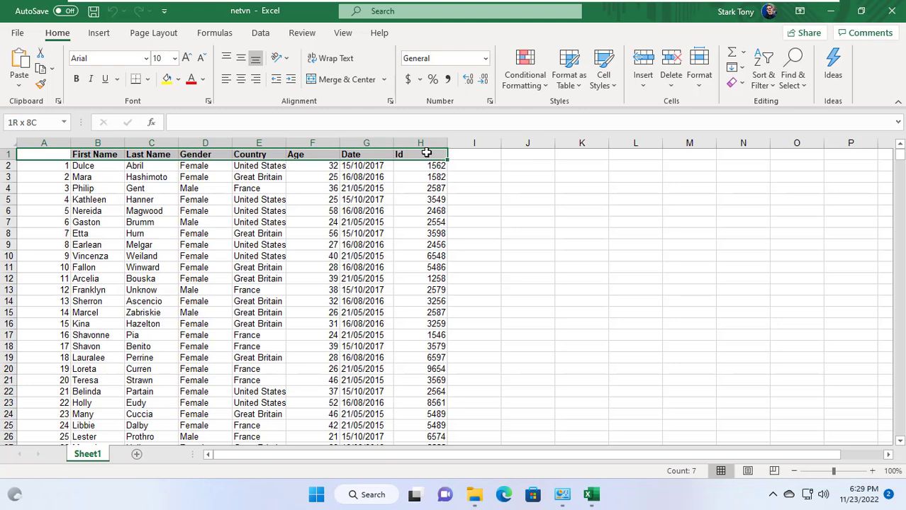
left_click(190, 78)
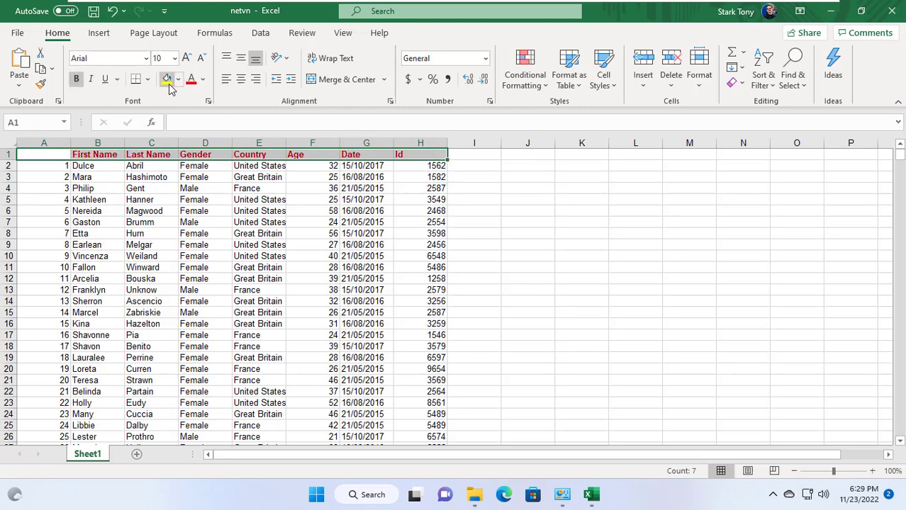
left_click(167, 80)
Apply All Borders to the data rows A2:H24
left_click_drag(44, 165, 425, 416)
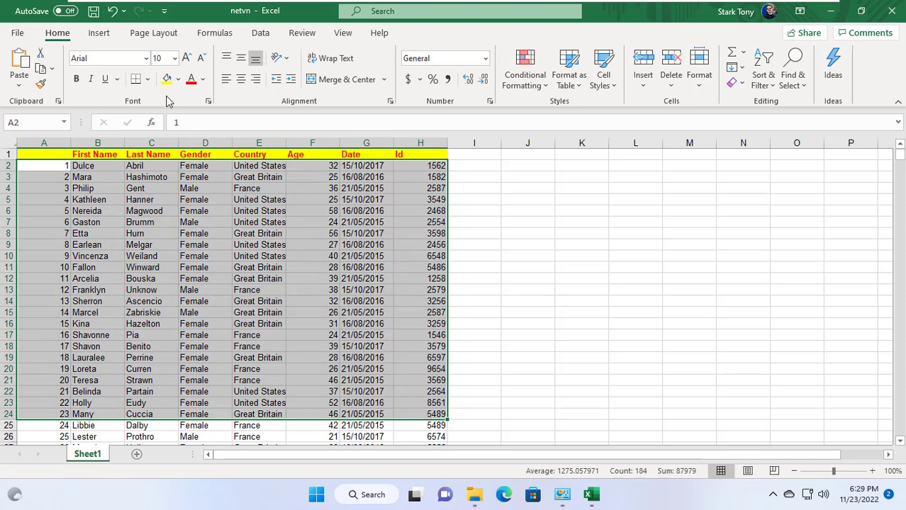
left_click(148, 79)
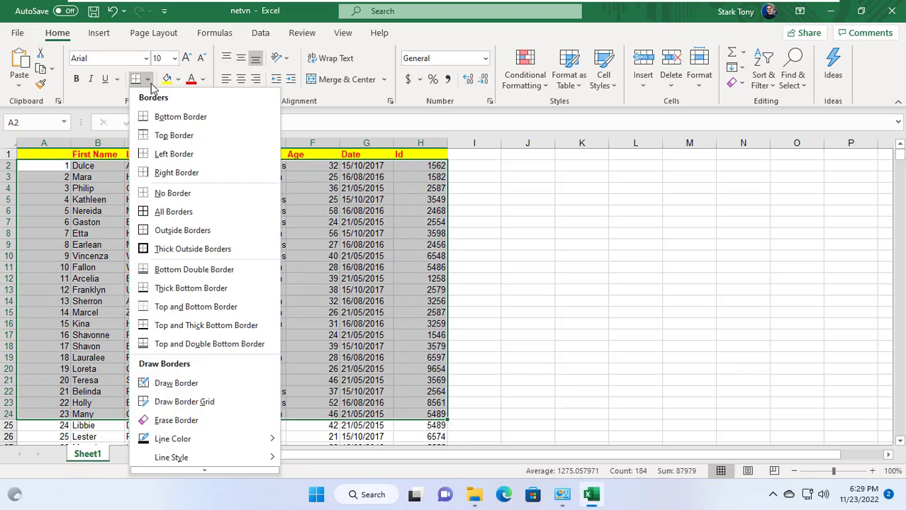
left_click(147, 212)
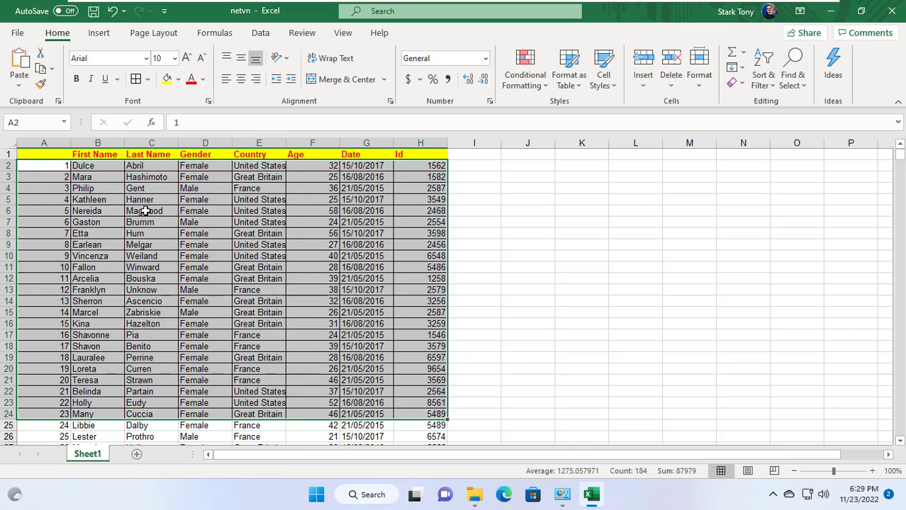
Delete row 7 from the worksheet
left_click(29, 222)
left_click(10, 222)
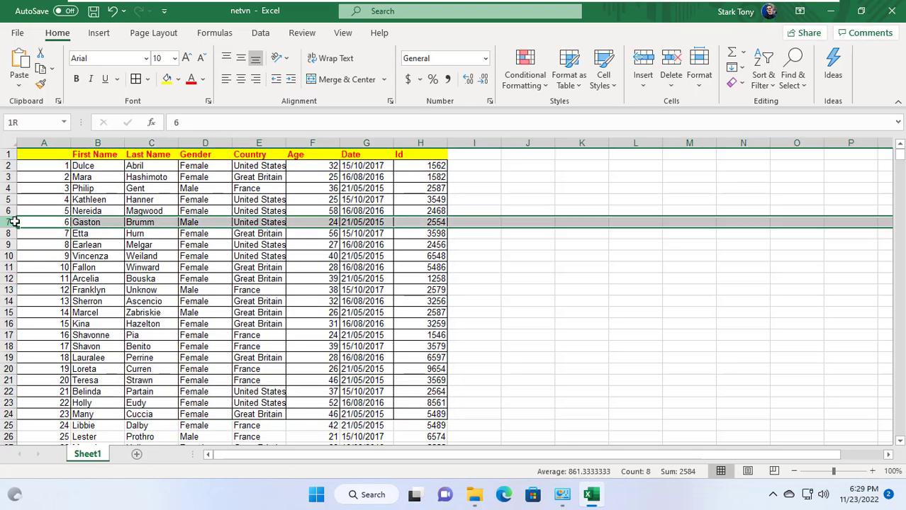
right_click(10, 222)
left_click(56, 349)
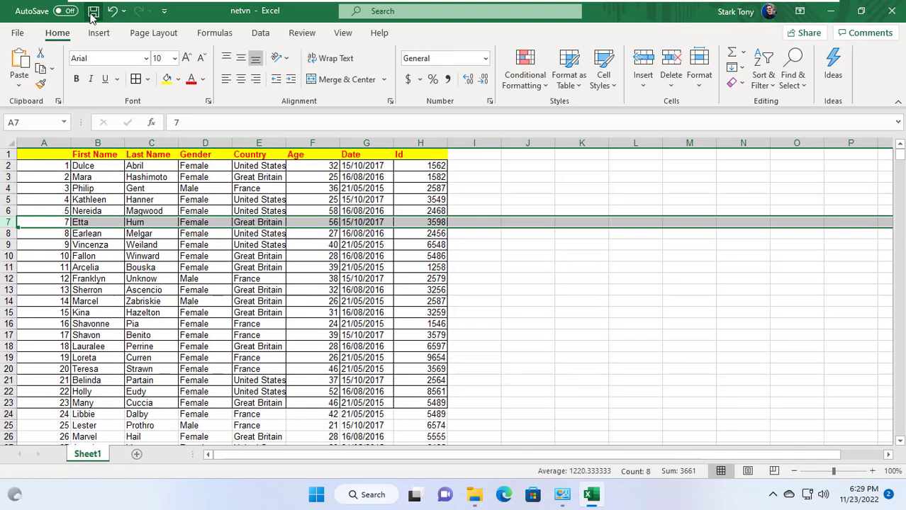
Close the workbook and view netvn's Previous Versions in its Properties
left_click(893, 16)
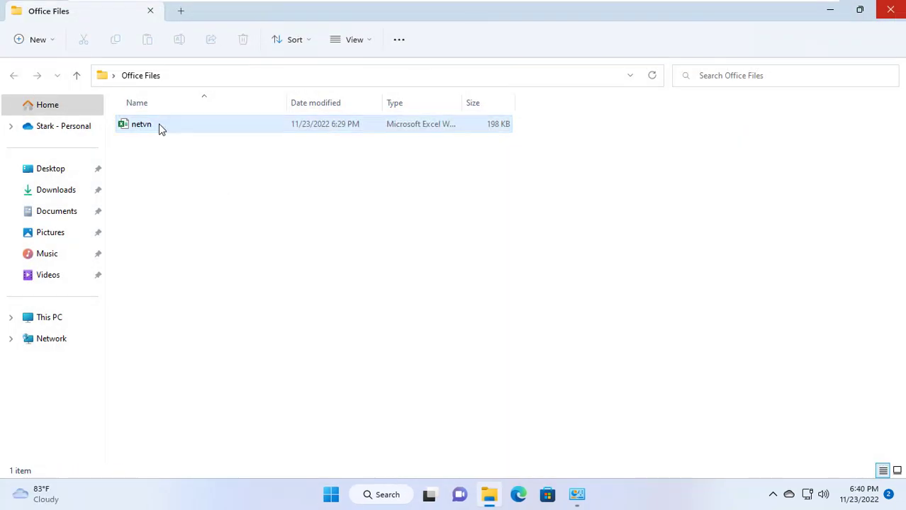
left_click(158, 124)
right_click(158, 127)
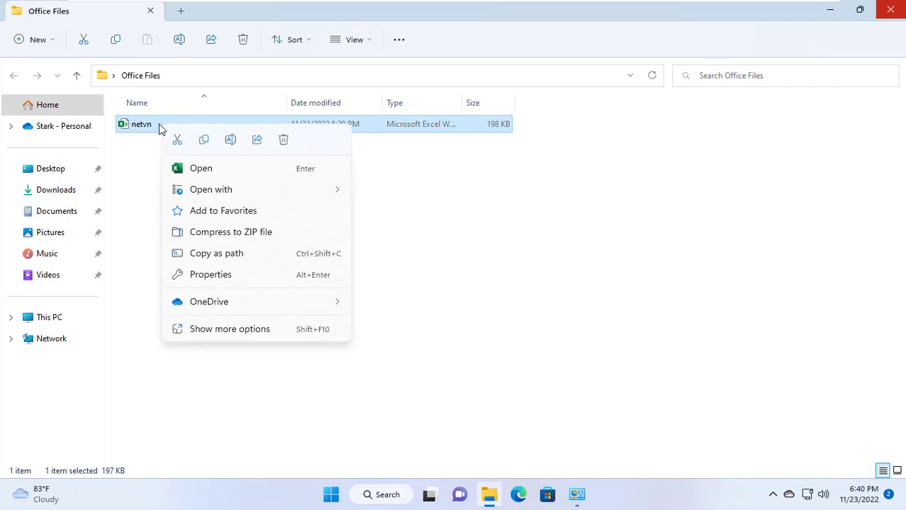
left_click(214, 275)
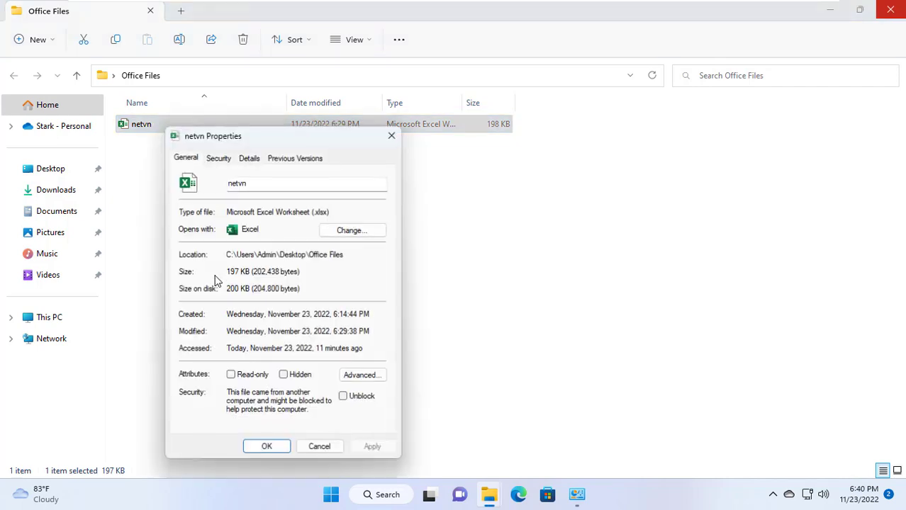
left_click(284, 157)
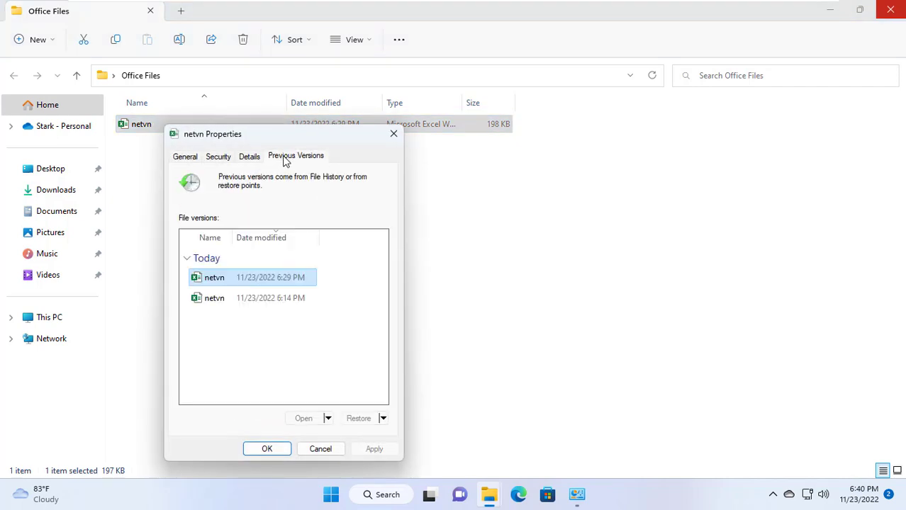
Restore netvn's 6:14 PM version to the Desktop
left_click(277, 302)
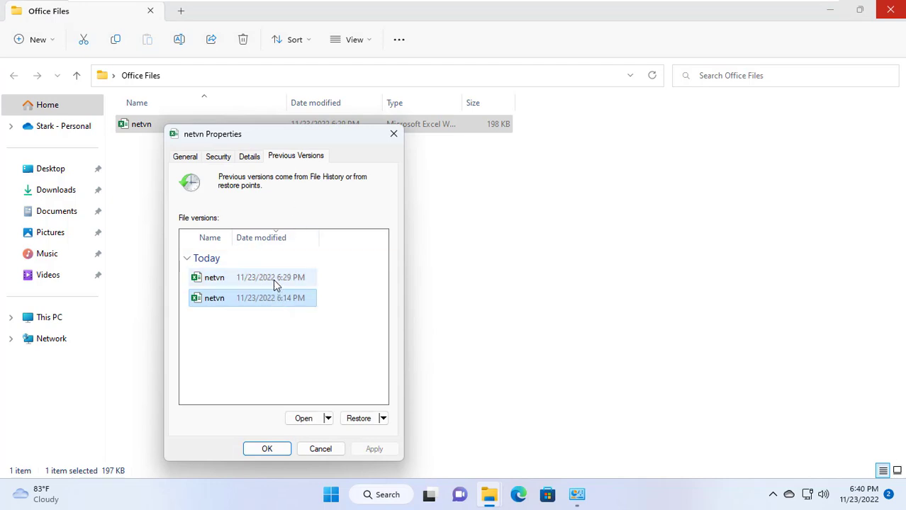
left_click(274, 281)
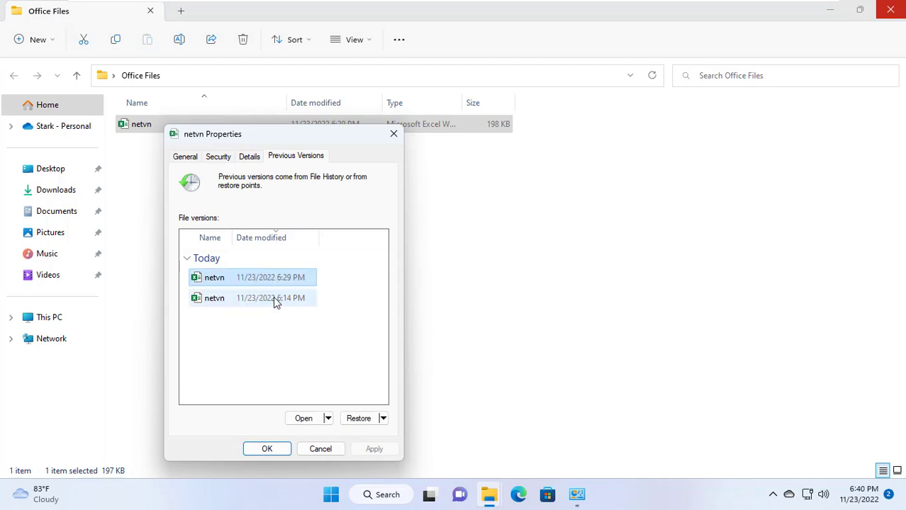
left_click(273, 299)
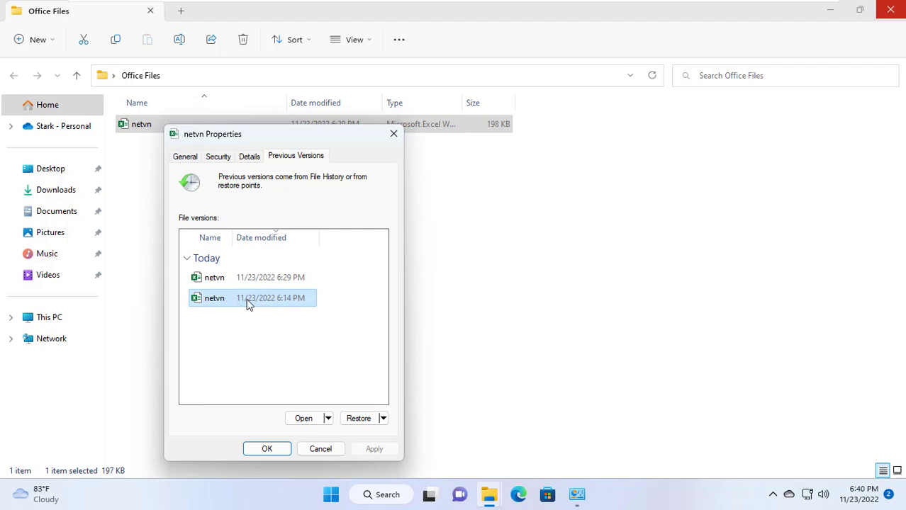
left_click(383, 418)
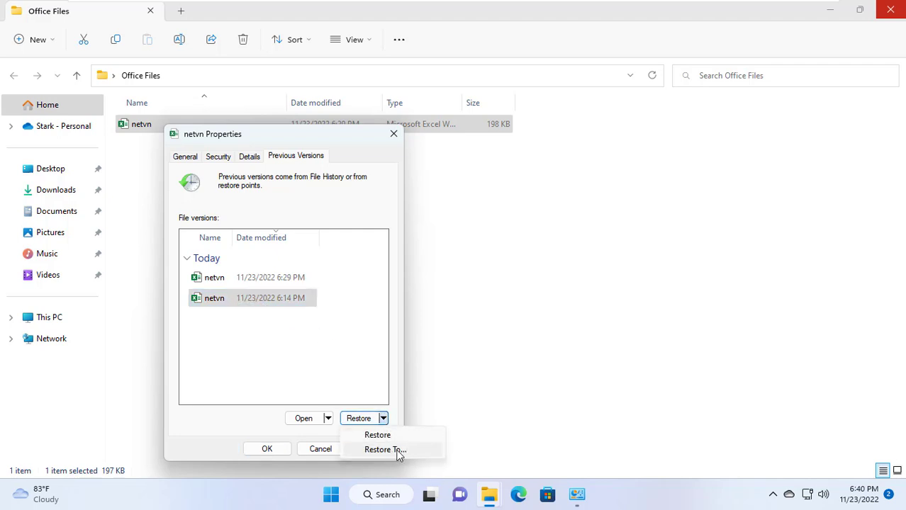
left_click(400, 450)
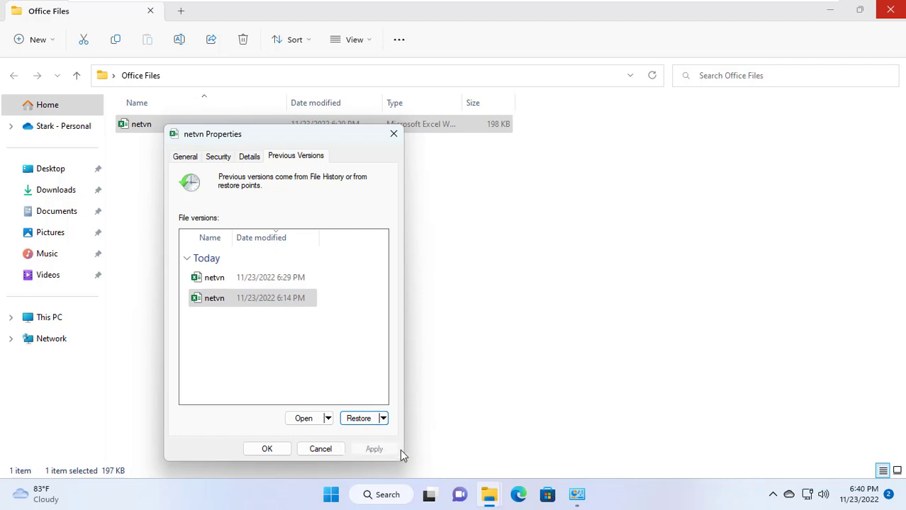
left_click(67, 155)
left_click(335, 298)
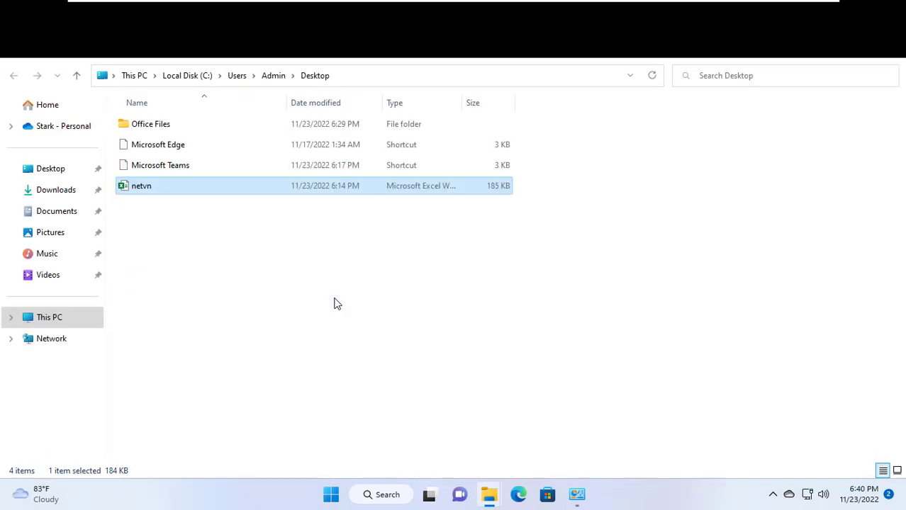
left_click(188, 245)
left_click(147, 192)
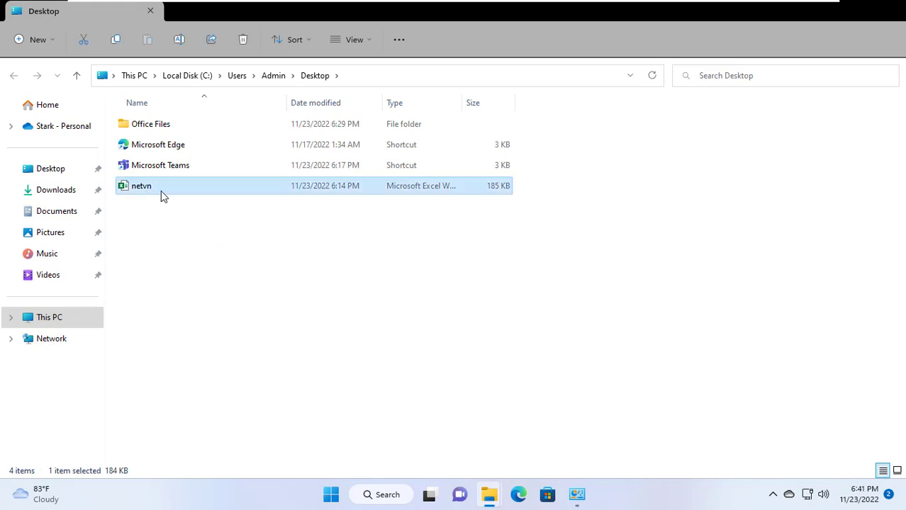
Open the restored netvn copy, inspect cells A1:J19, and close it
double_click(161, 192)
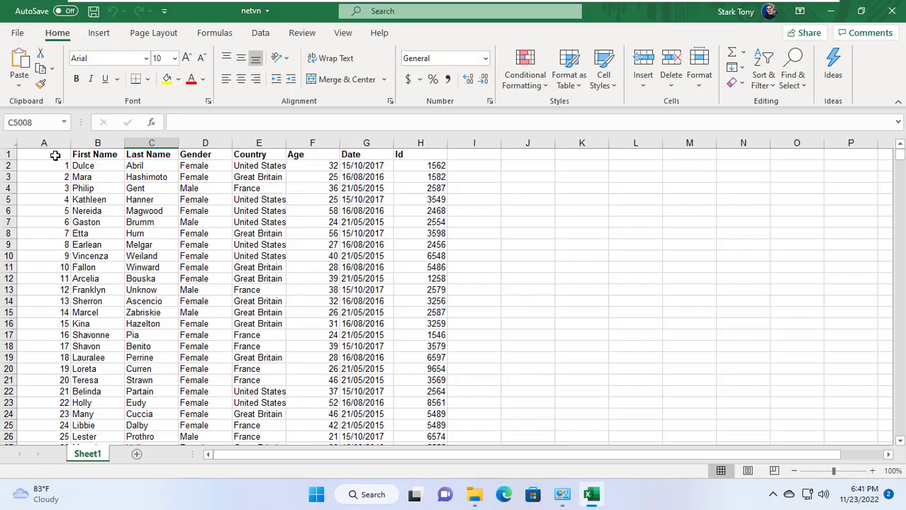
left_click_drag(54, 155, 510, 353)
left_click(308, 300)
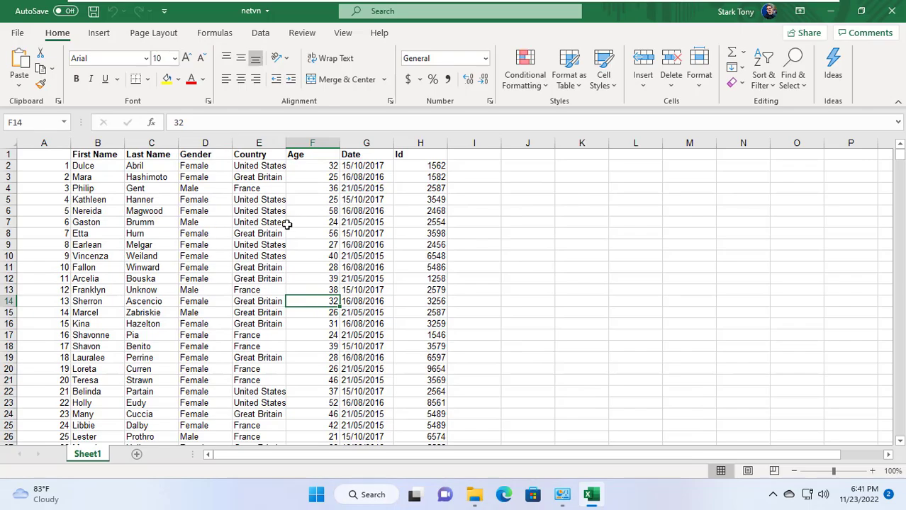
left_click(892, 11)
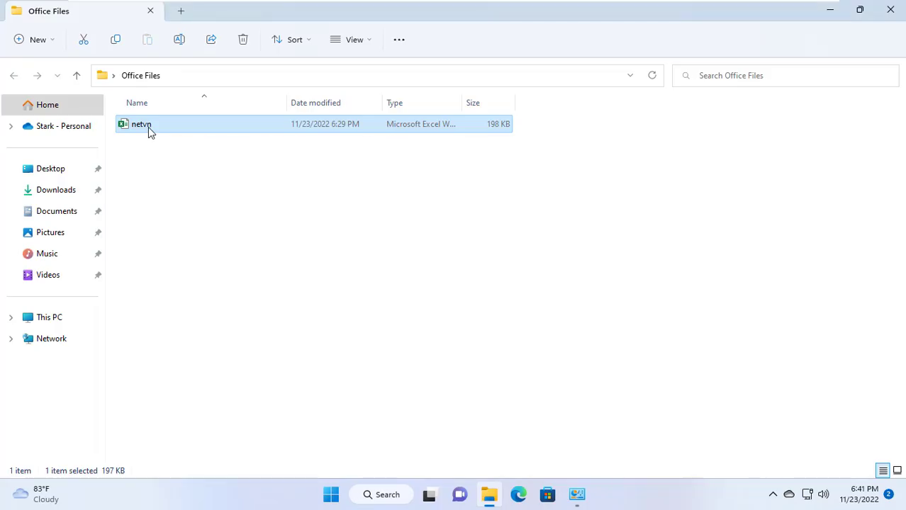
Open the edited netvn from Office Files, inspect rows 6–7, and close it
double_click(148, 127)
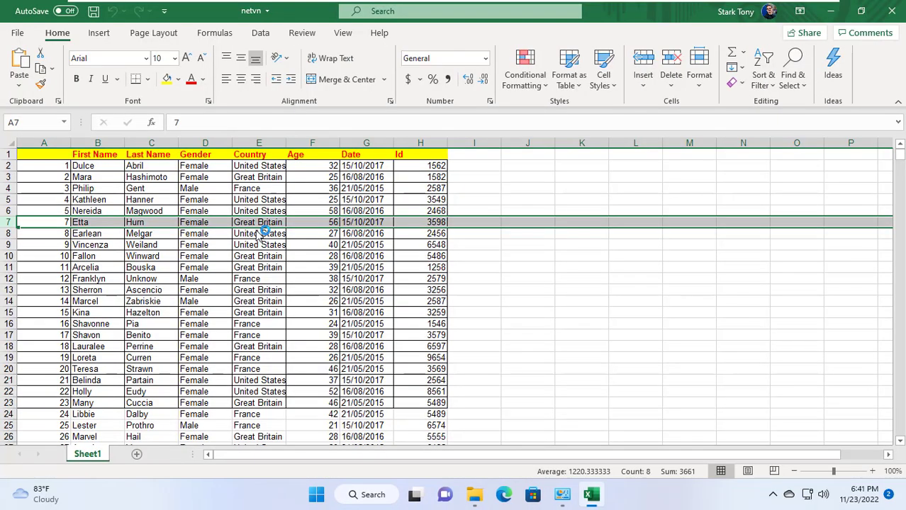
left_click(110, 179)
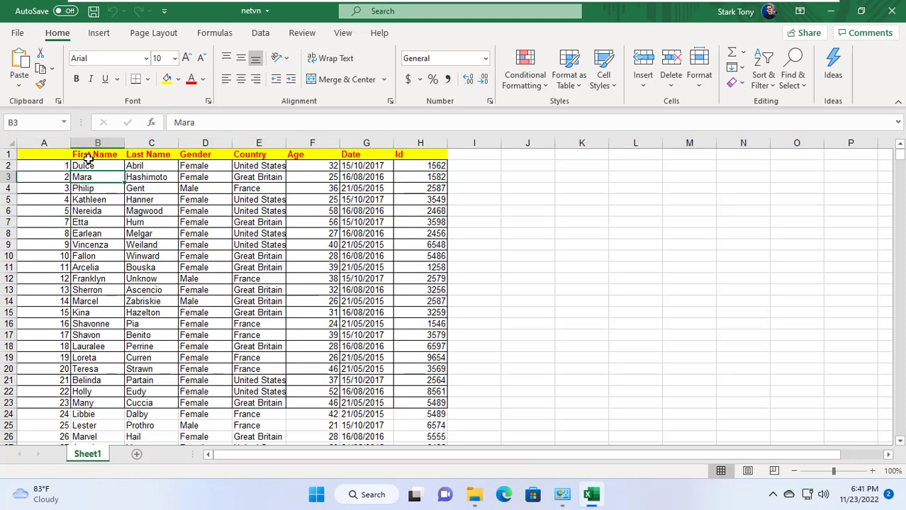
left_click(36, 220)
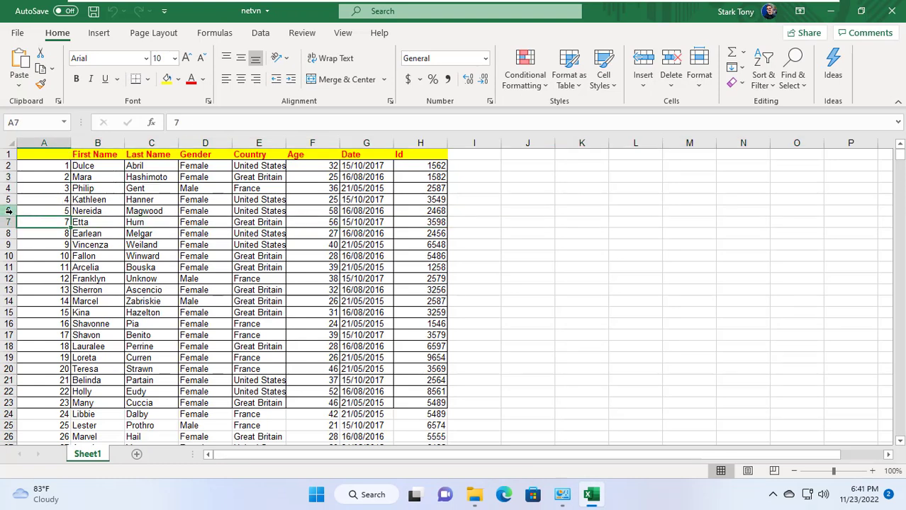
left_click_drag(9, 211, 9, 223)
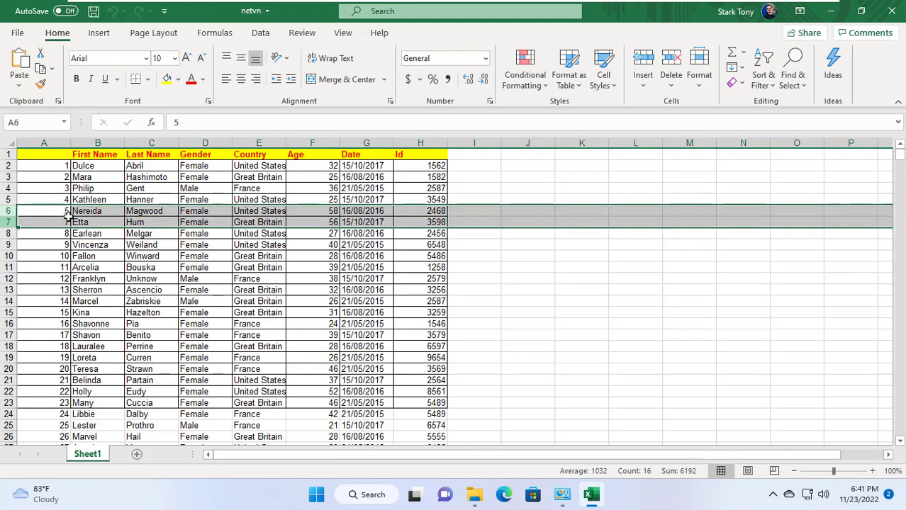
left_click(889, 14)
Rename the netvn workbook to a person's full name
right_click(141, 132)
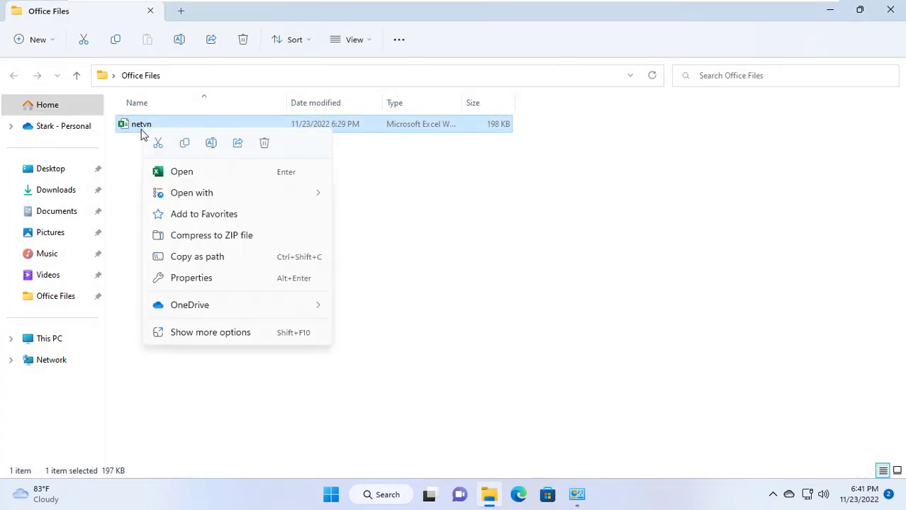
left_click(212, 145)
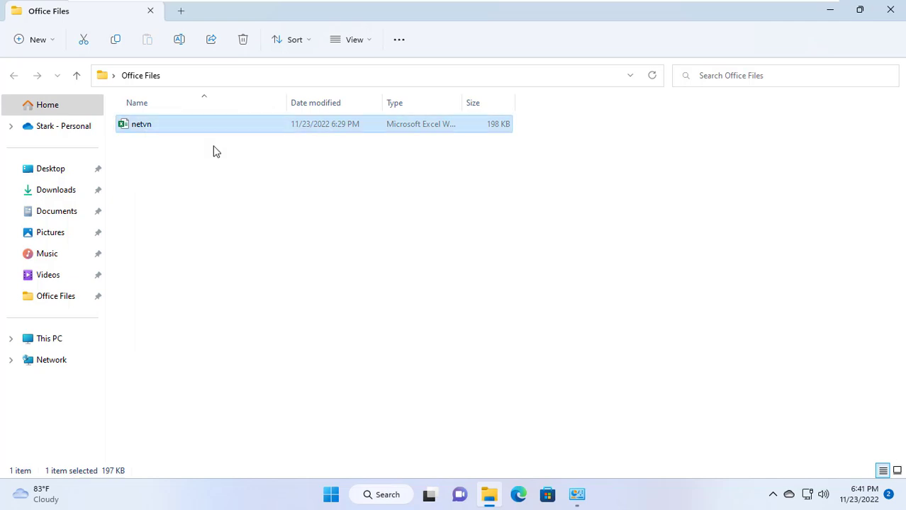
type("Tony Stark")
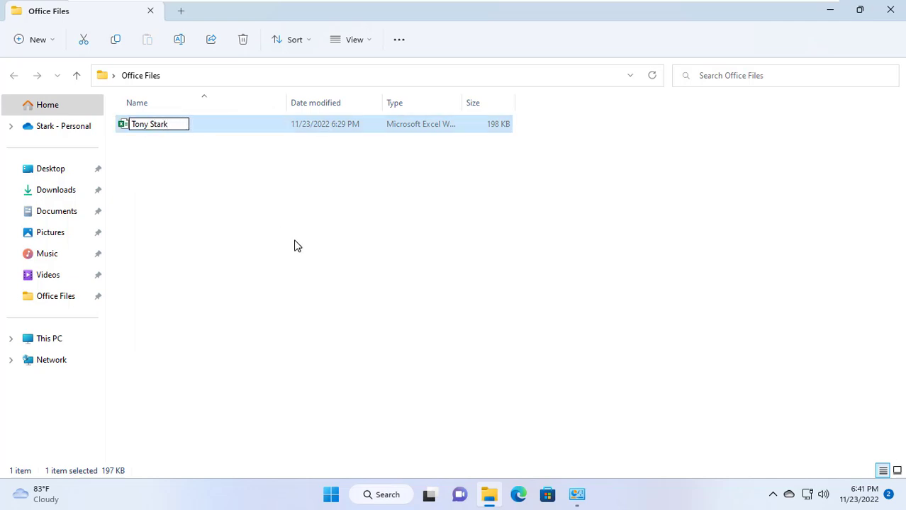
key("Return")
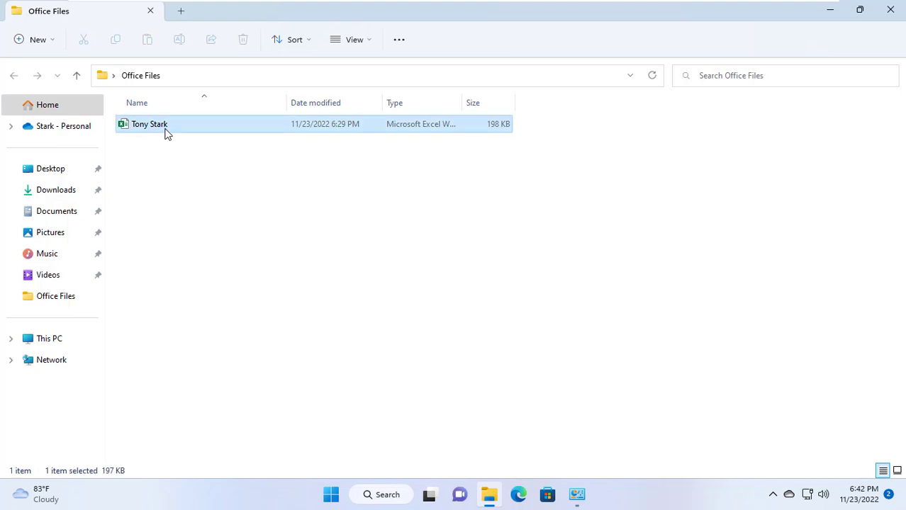
Check the renamed workbook's Previous Versions tab, then close Properties
right_click(165, 133)
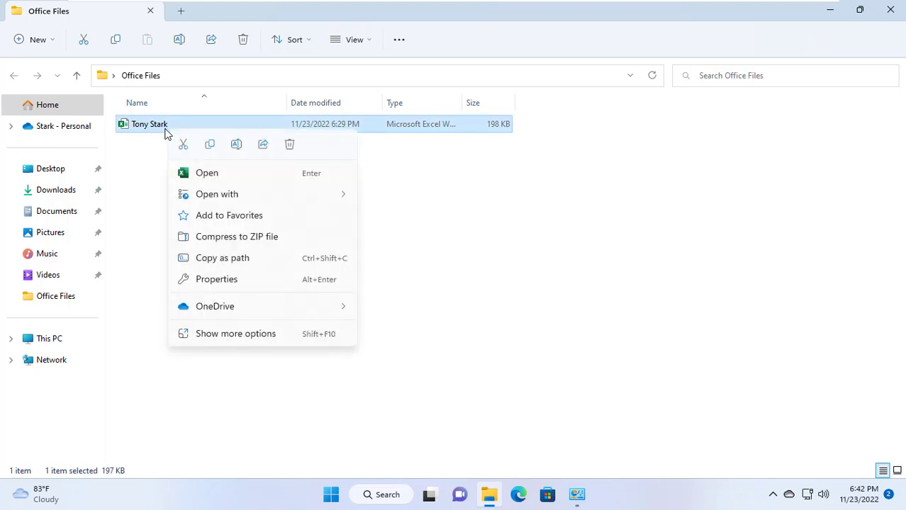
left_click(226, 283)
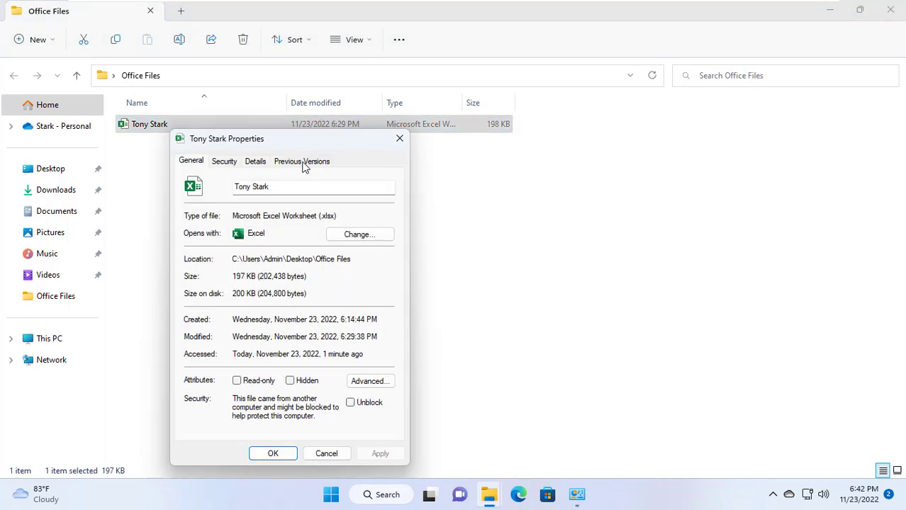
left_click(309, 163)
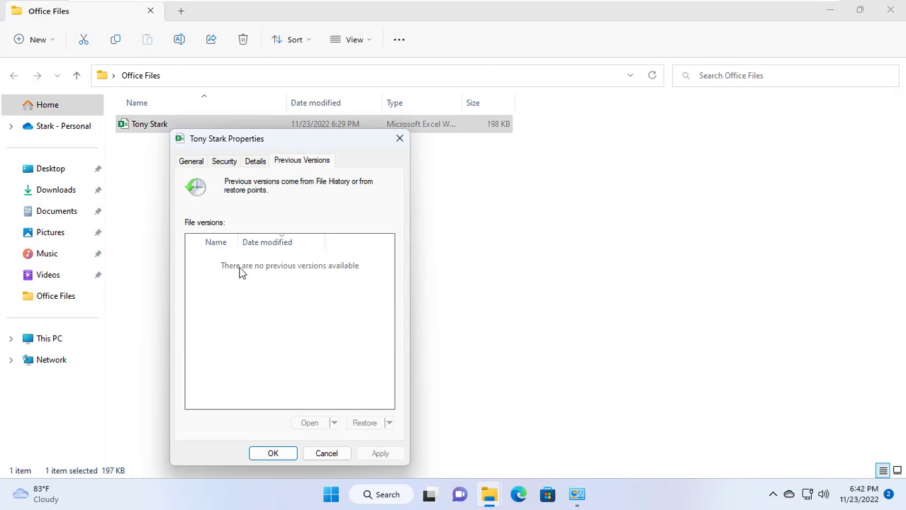
left_click(275, 453)
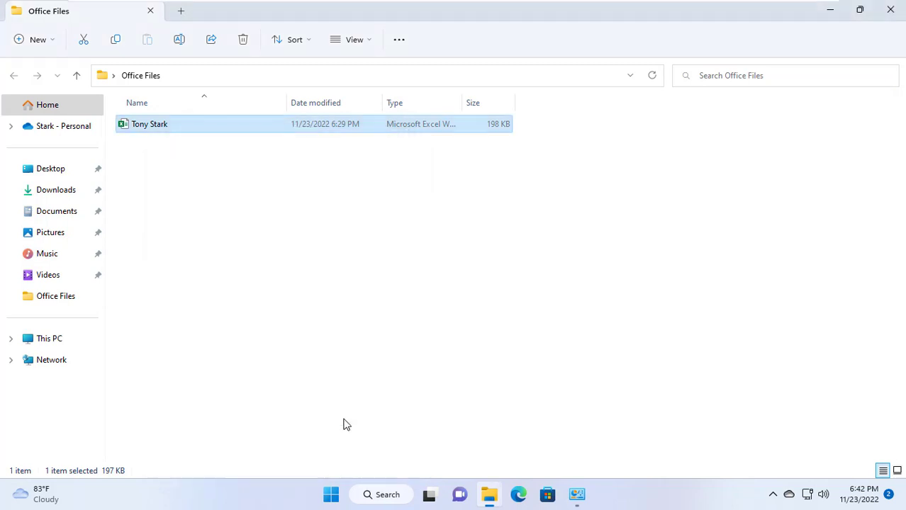
Bring back File History and open the backed-up Documents folder
left_click(830, 13)
left_click_drag(26, 216, 28, 28)
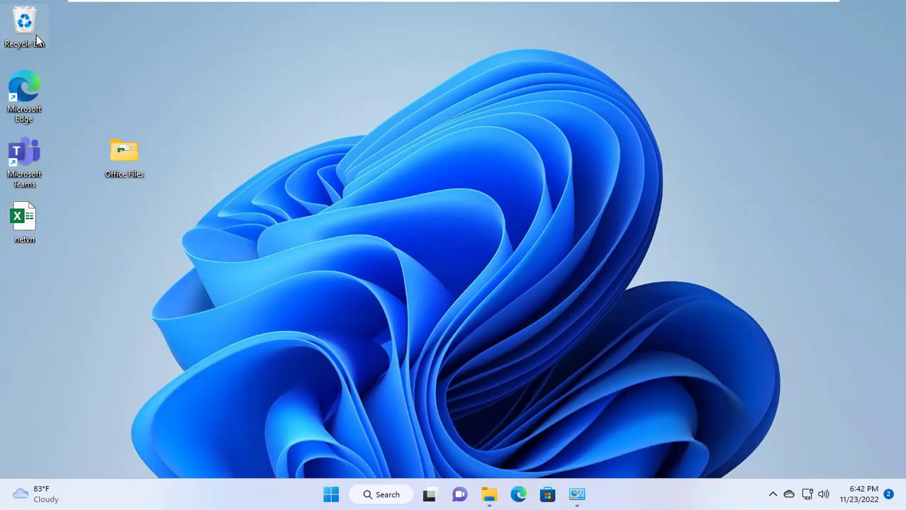
left_click(577, 494)
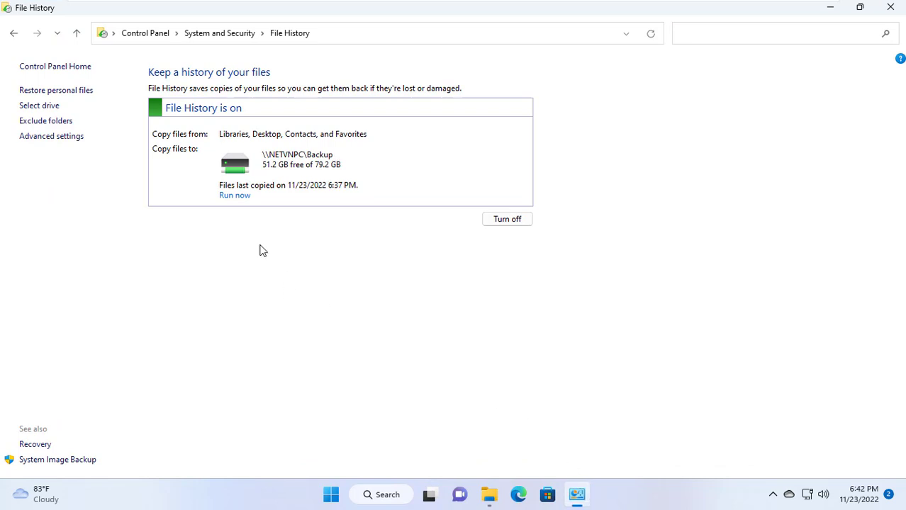
left_click(54, 91)
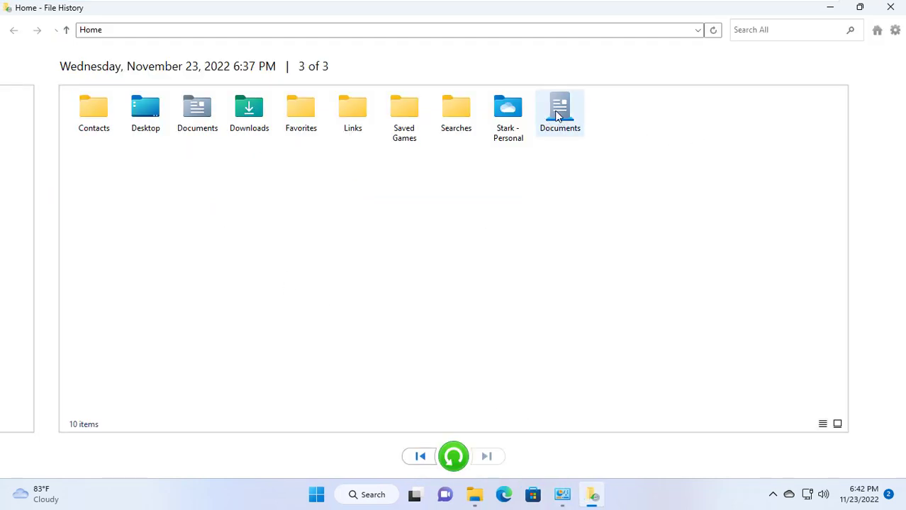
double_click(569, 116)
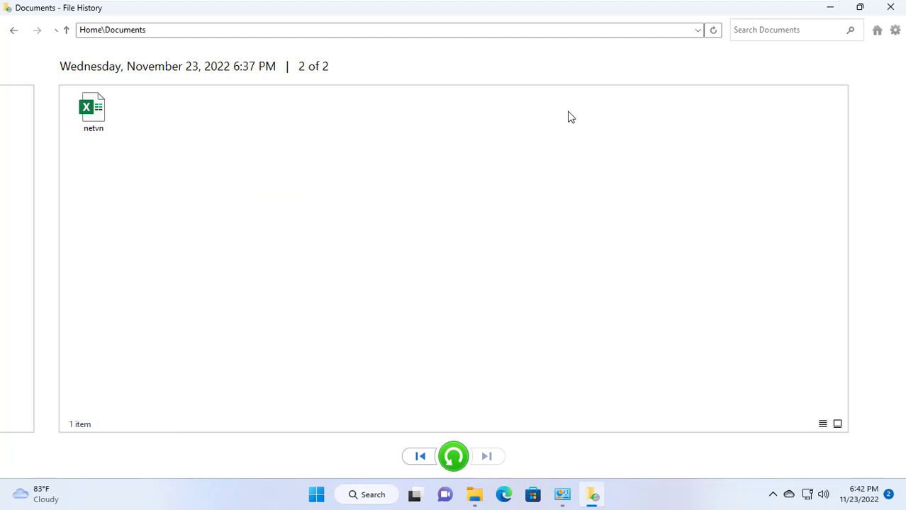
Compare netvn in the 6:27 and 6:37 PM backups, then restore the 6:37 PM version
left_click(93, 121)
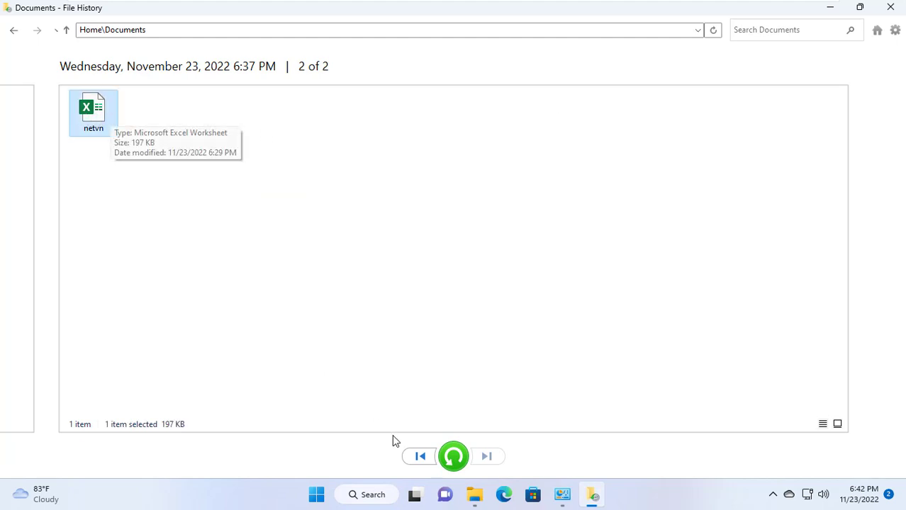
left_click(421, 462)
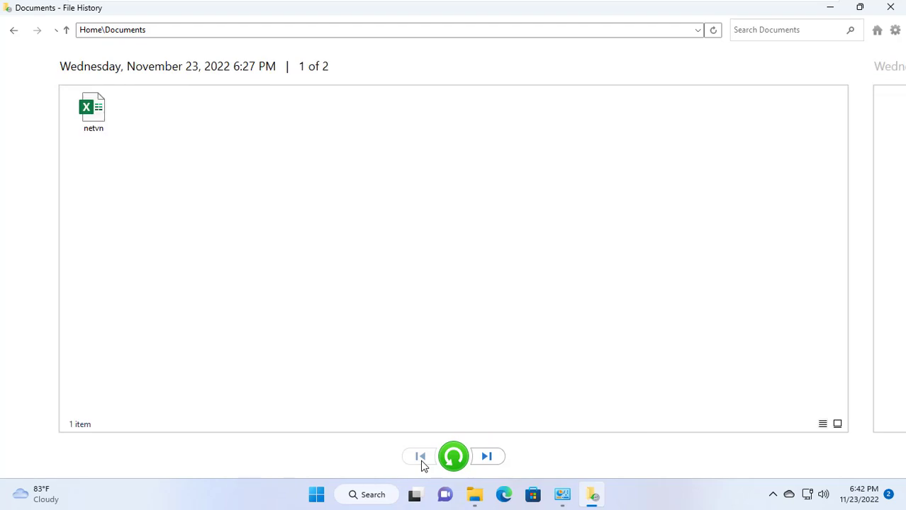
left_click(94, 132)
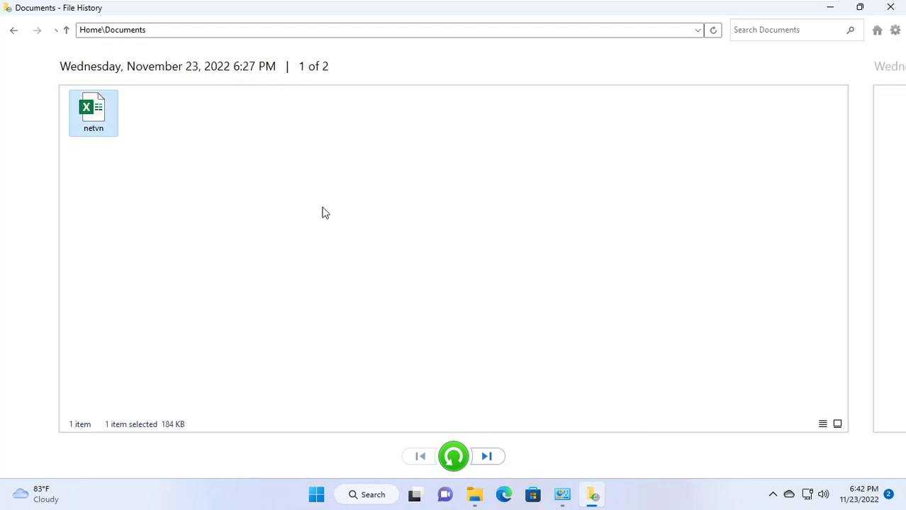
left_click(482, 452)
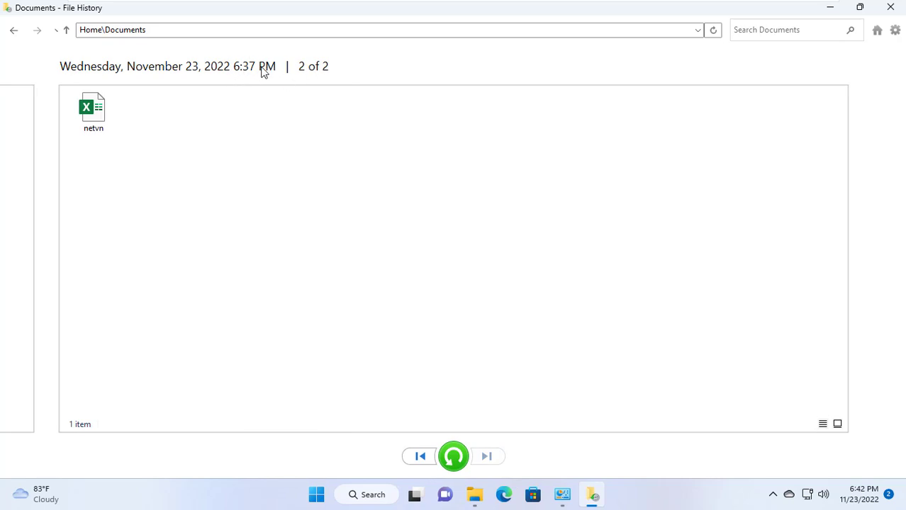
left_click(97, 116)
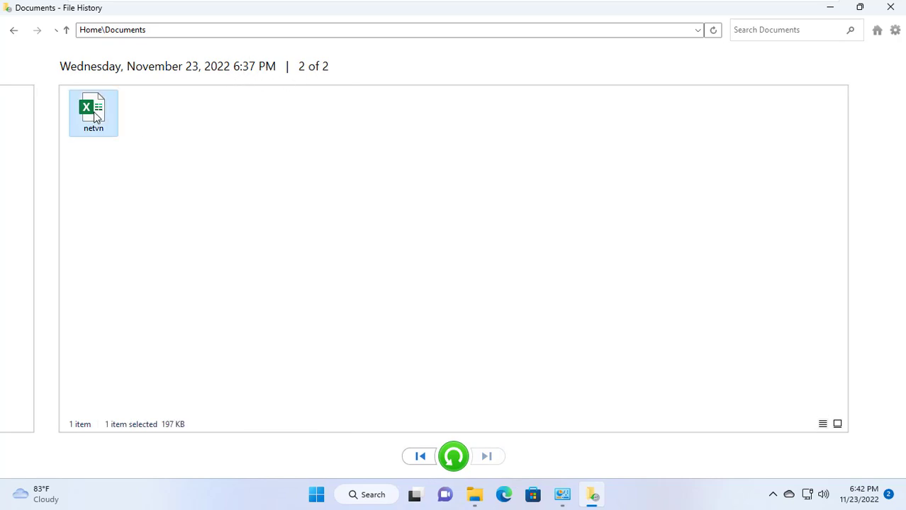
left_click(454, 459)
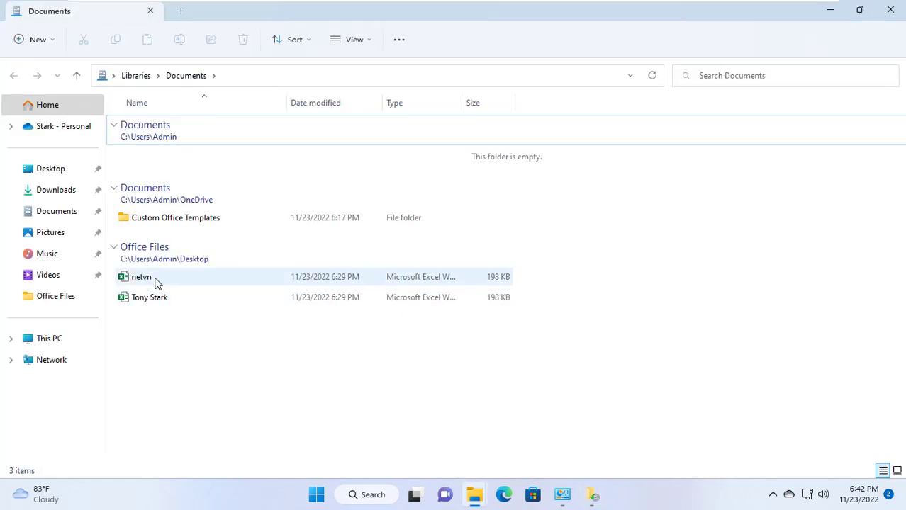
Open the restored netvn from Office Files, check several cells, and close Excel
key("super+d")
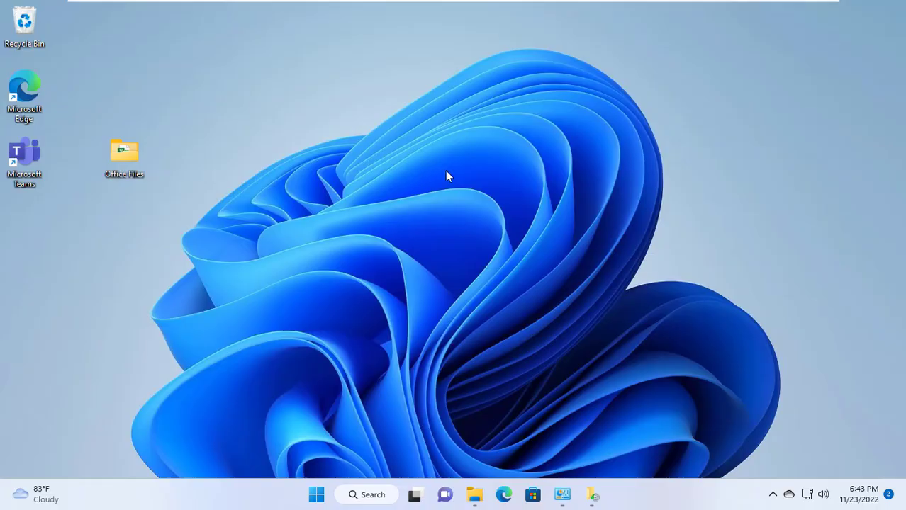
double_click(135, 170)
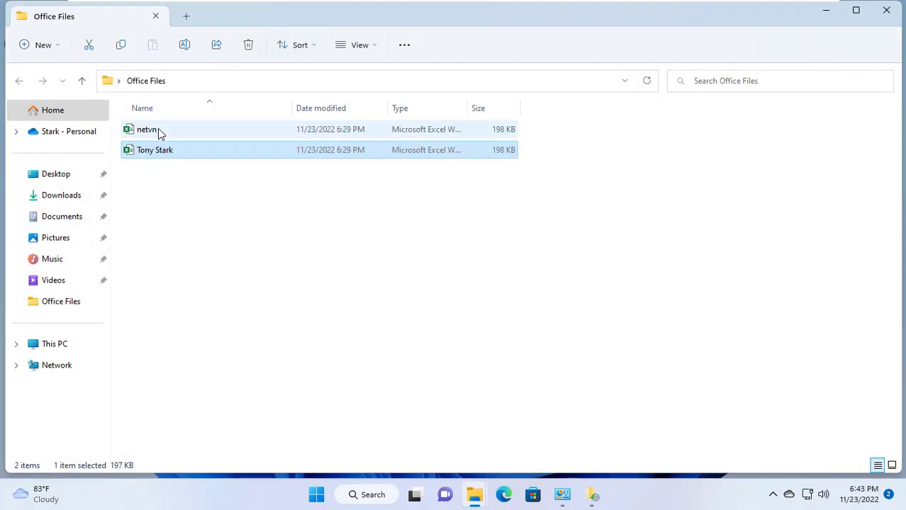
left_click(177, 135)
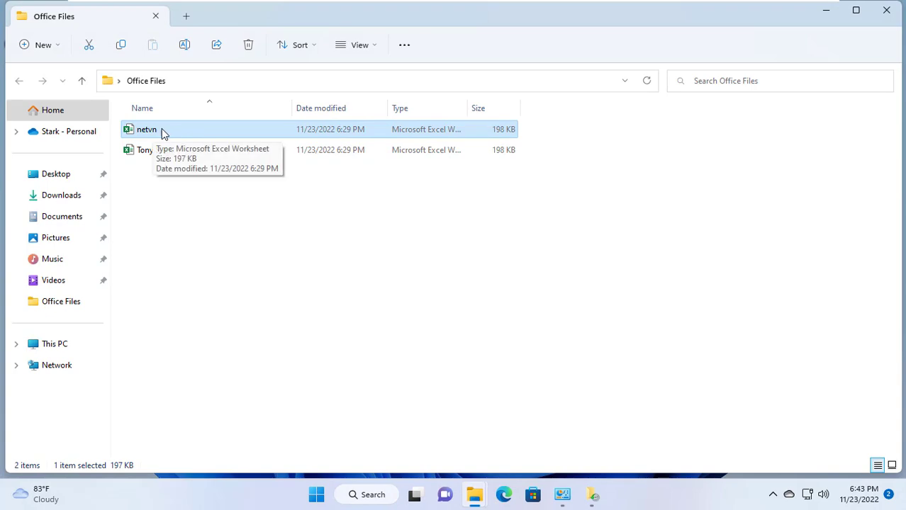
double_click(163, 130)
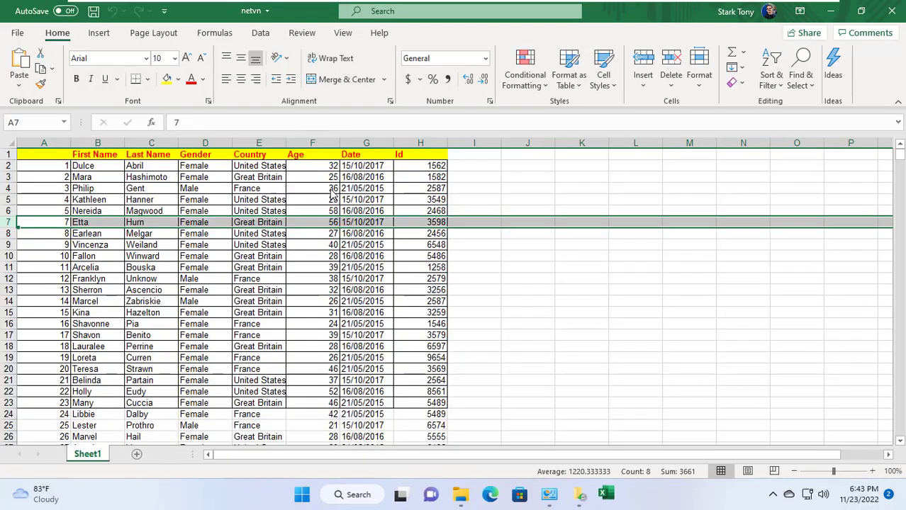
left_click(183, 253)
left_click(117, 256)
left_click(319, 233)
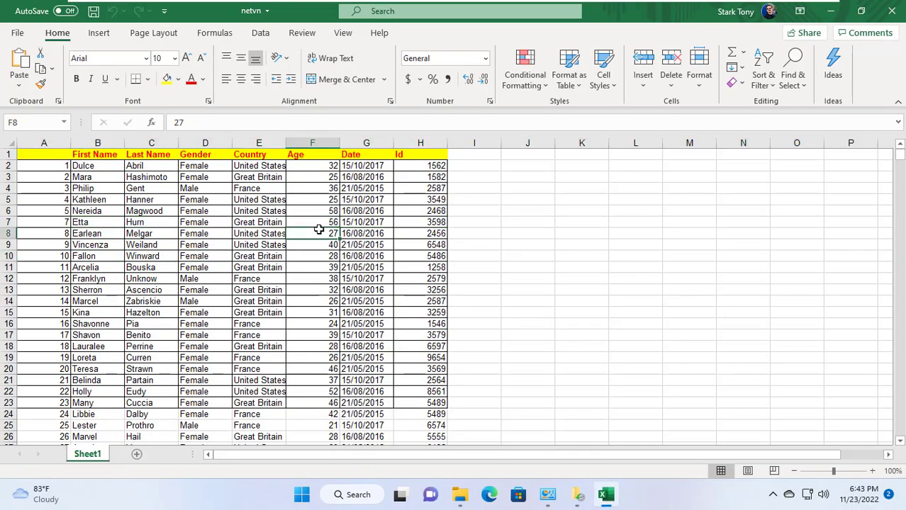
left_click(893, 16)
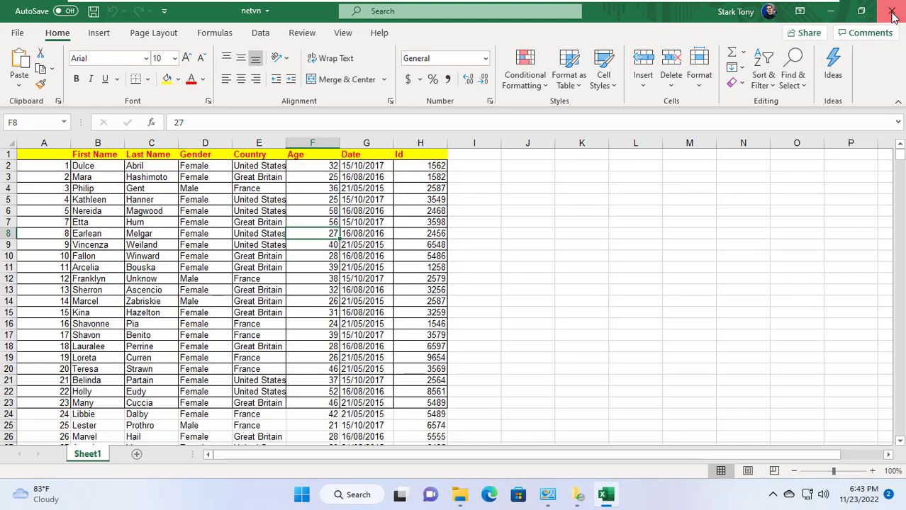
key("super+d")
Run a File History backup now and select both workbooks in the 6:44 PM Documents snapshot
left_click(577, 494)
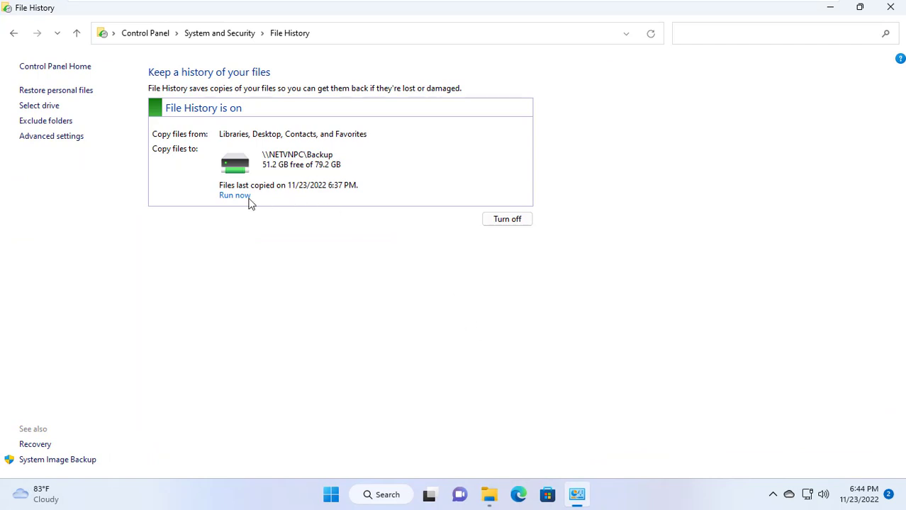
left_click(236, 199)
left_click(71, 92)
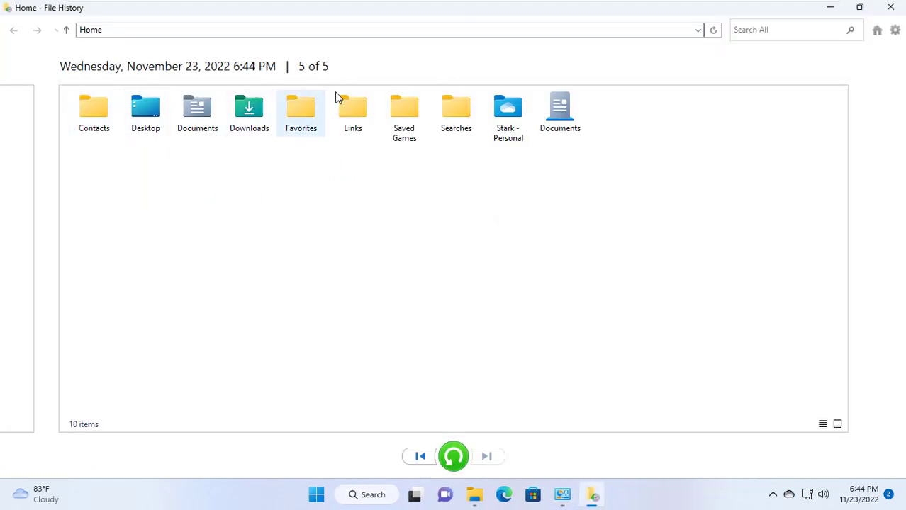
double_click(567, 126)
left_click_drag(95, 152, 158, 112)
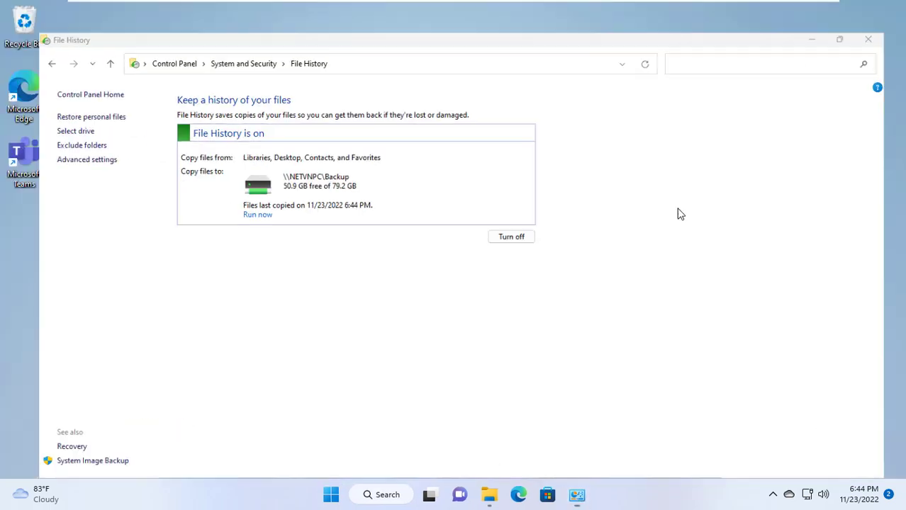
Delete both workbooks from the Office Files folder
left_click(576, 495)
mouse_move(489, 495)
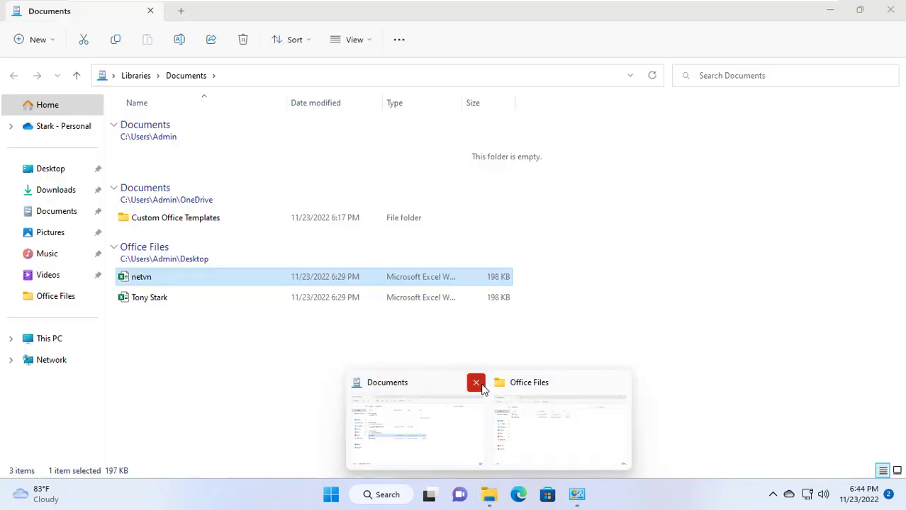
left_click(475, 382)
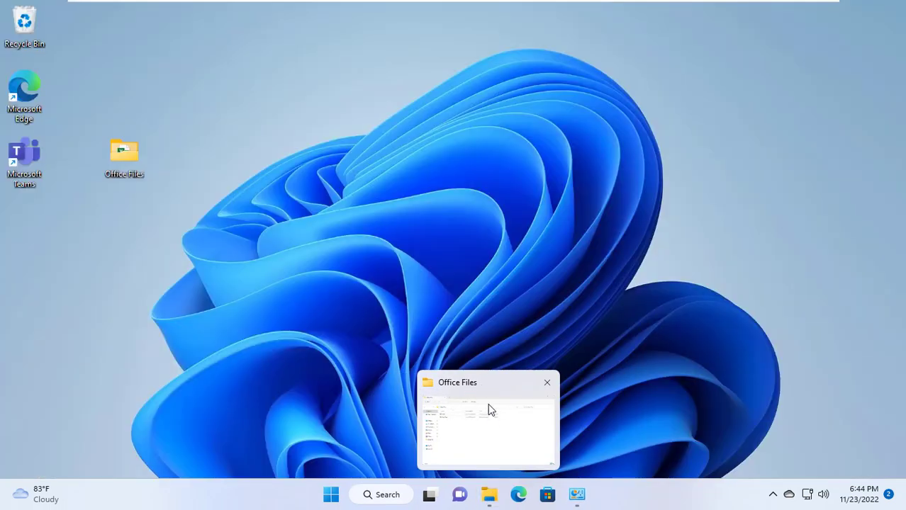
left_click(491, 415)
left_click_drag(146, 189, 217, 105)
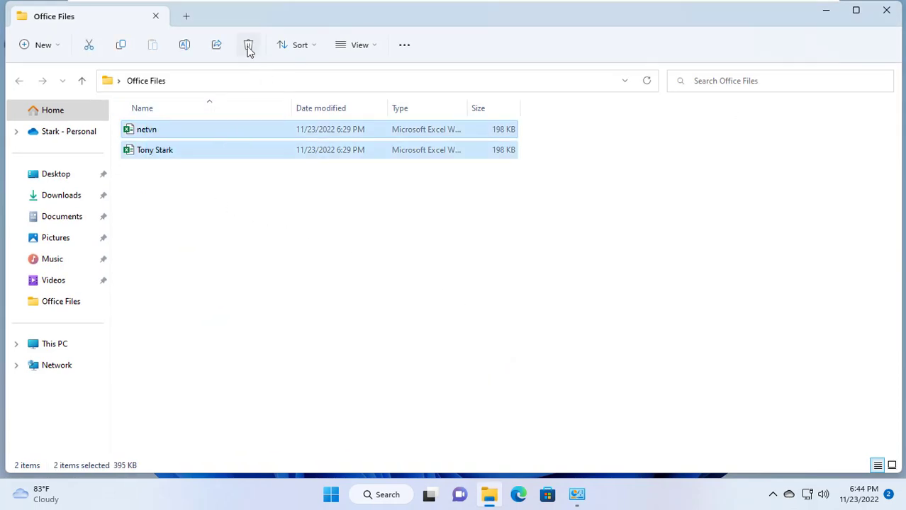
left_click(248, 47)
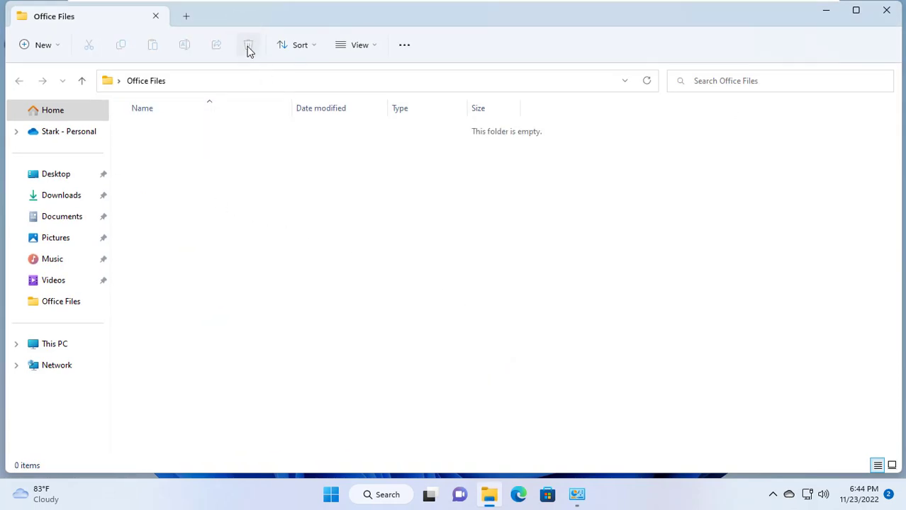
Empty the Recycle Bin's 5 items and confirm Office Files is empty
left_click(824, 13)
right_click(29, 32)
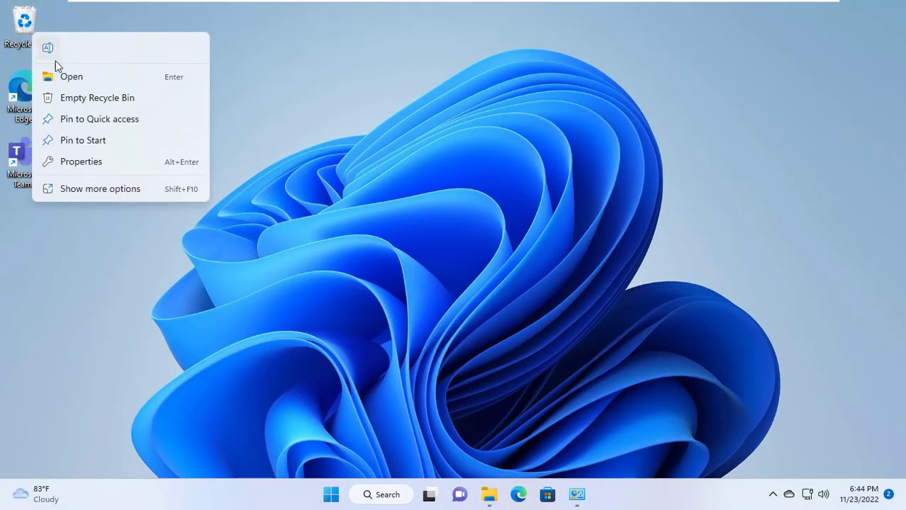
left_click(73, 98)
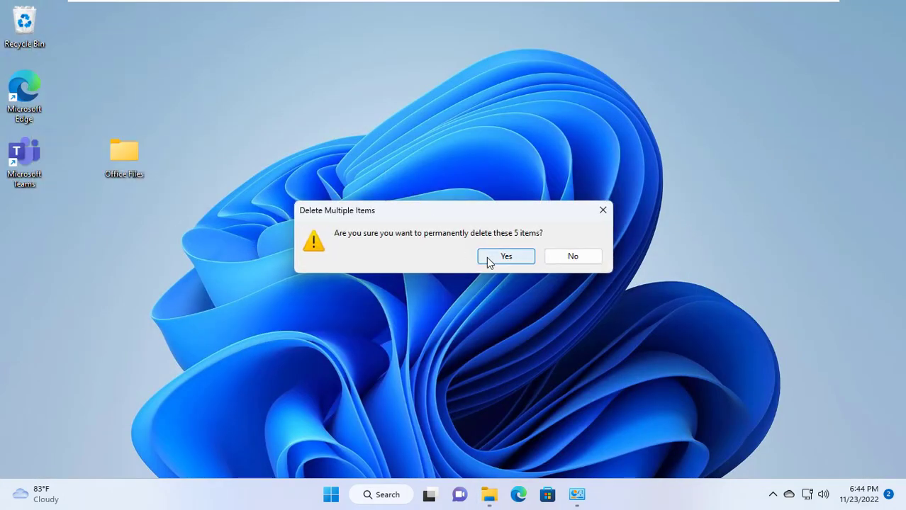
left_click(505, 256)
double_click(125, 154)
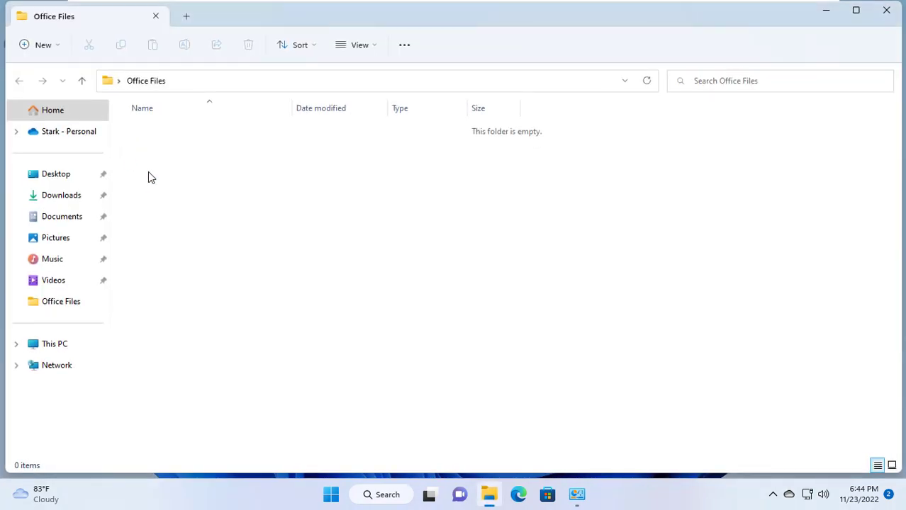
left_click(886, 10)
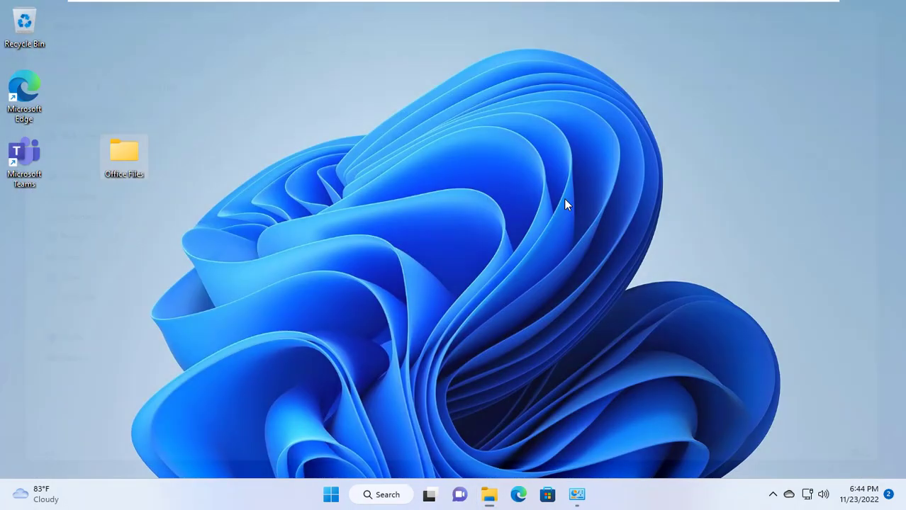
Restore both workbooks from the 6:44 PM Documents backup to their original place
left_click(577, 494)
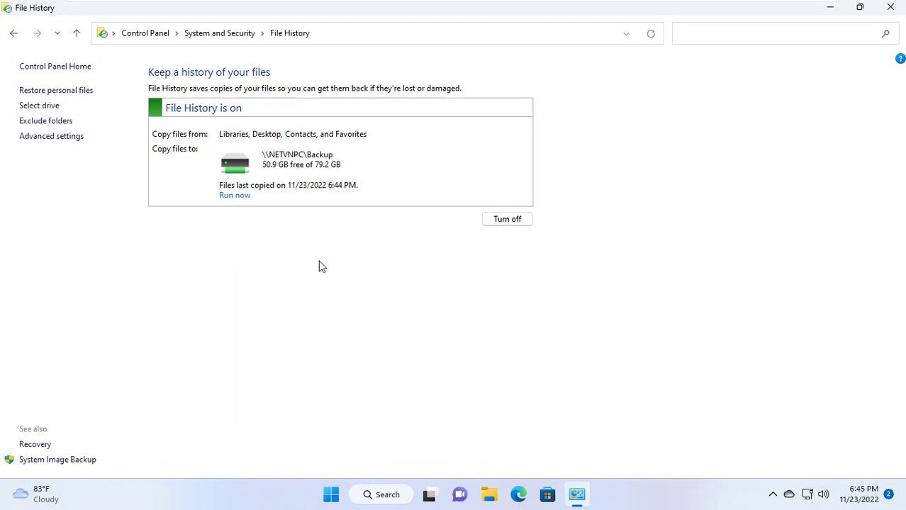
left_click(61, 92)
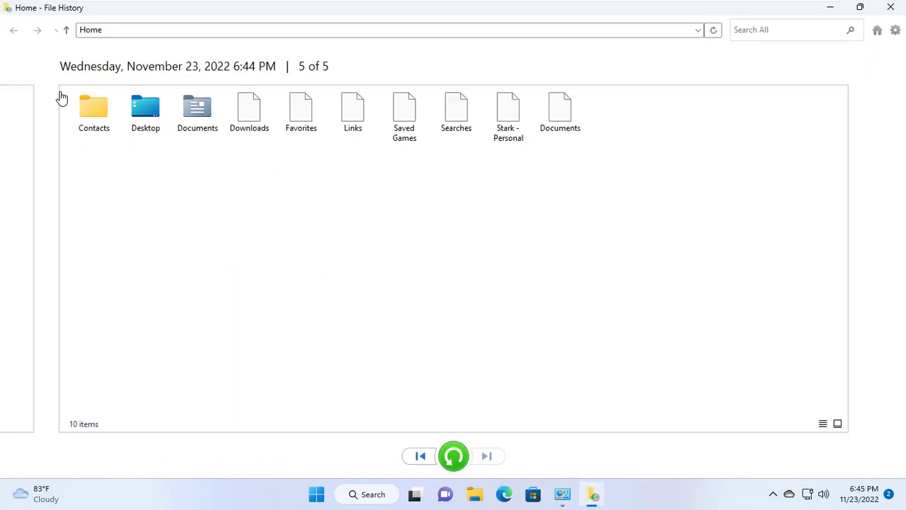
double_click(567, 119)
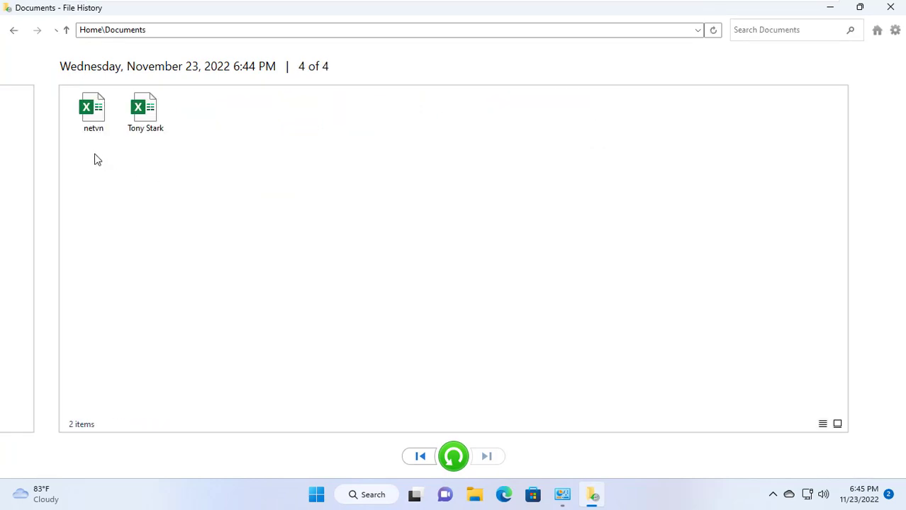
left_click_drag(94, 155, 190, 107)
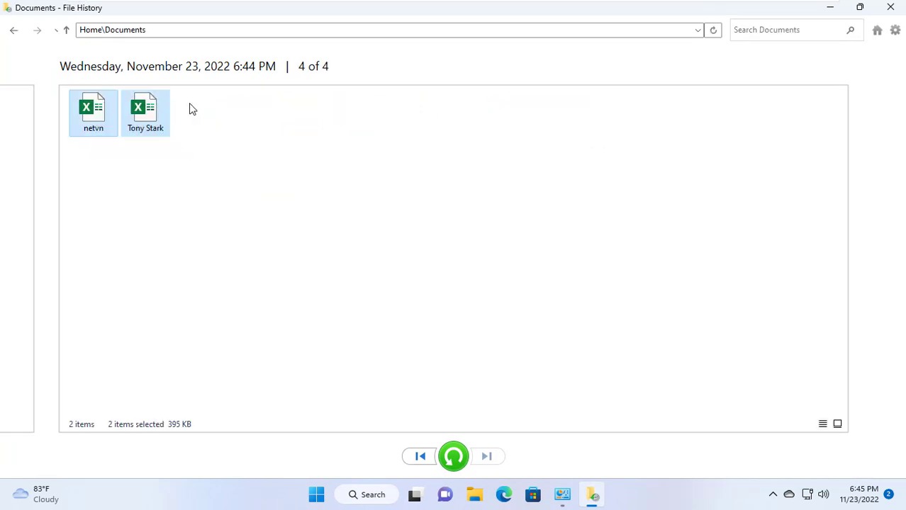
left_click(454, 457)
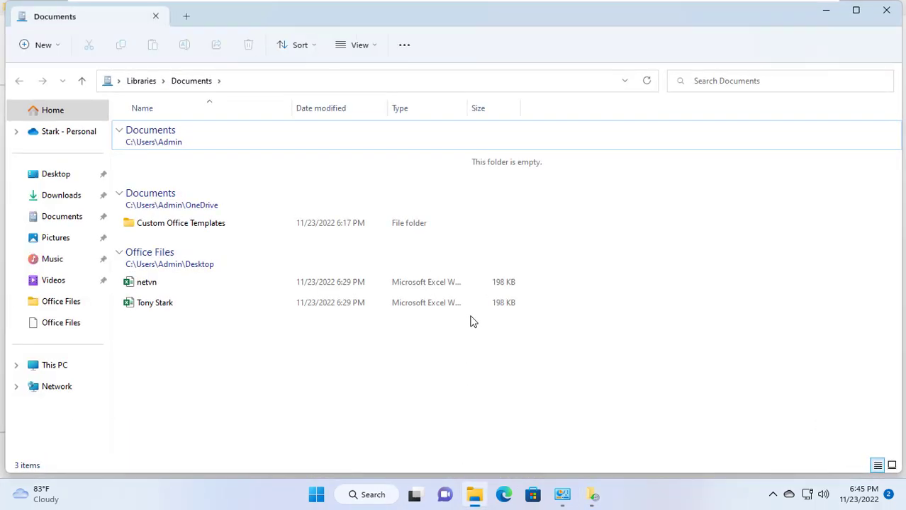
Check that both restored workbooks appear in Desktop > Office Files
left_click(63, 178)
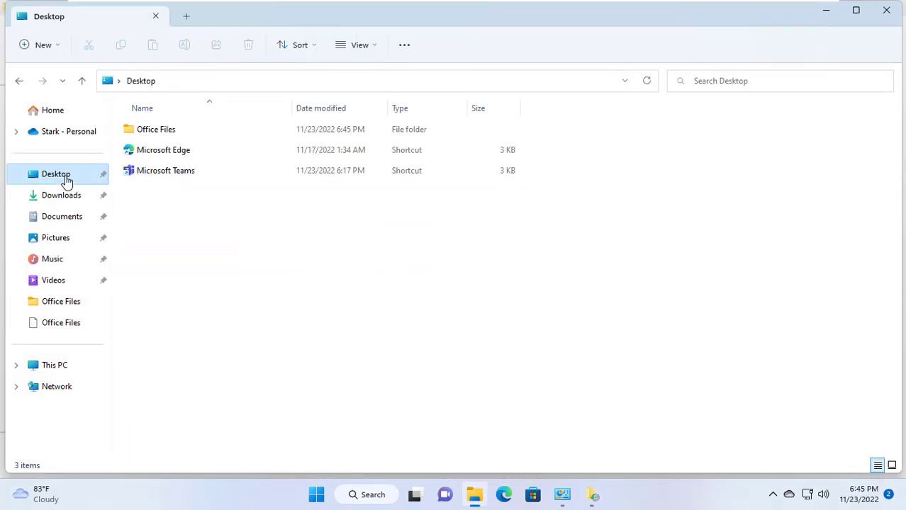
double_click(149, 134)
left_click_drag(131, 197, 195, 108)
left_click(183, 205)
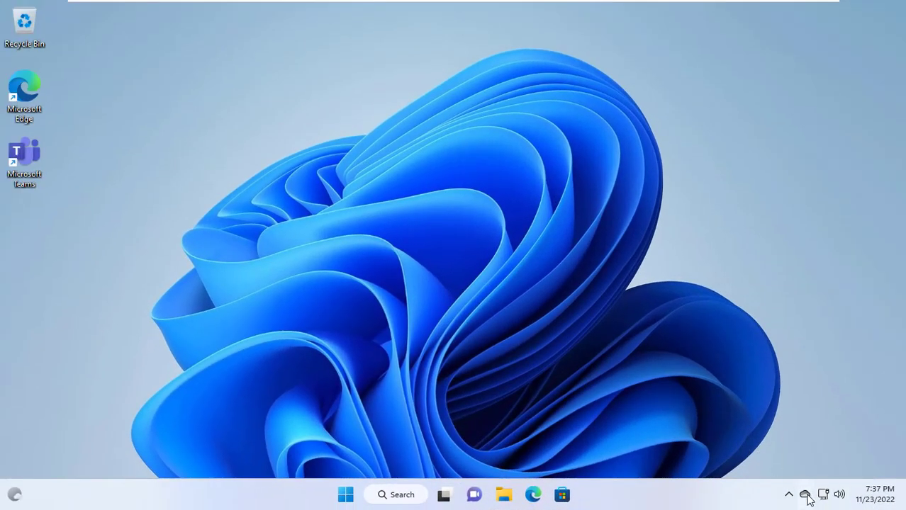
Browse OneDrive > Backup > Admin > NETVNPC to see Configuration and Data, then return to OneDrive
left_click(806, 495)
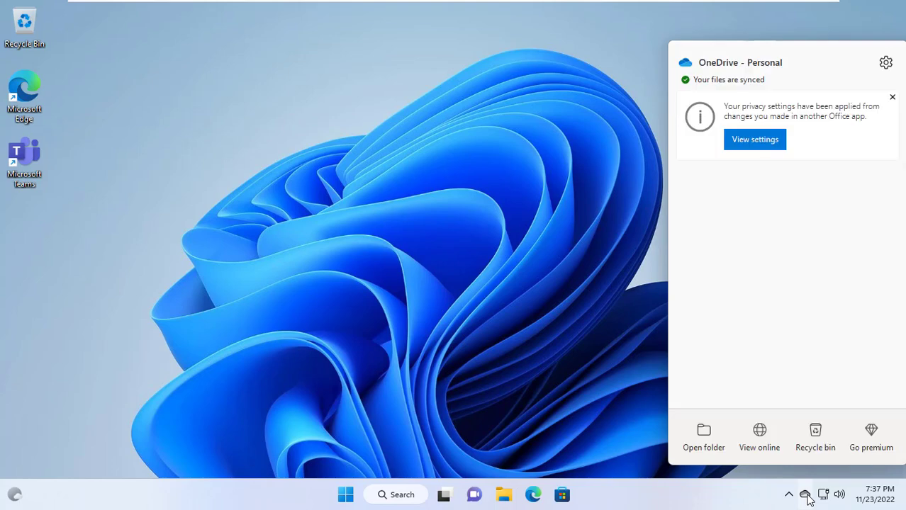
left_click(705, 436)
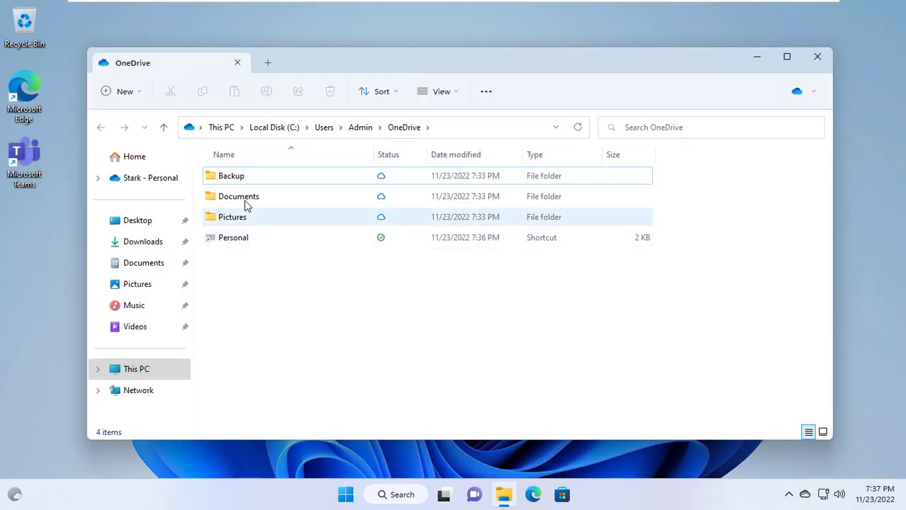
double_click(244, 178)
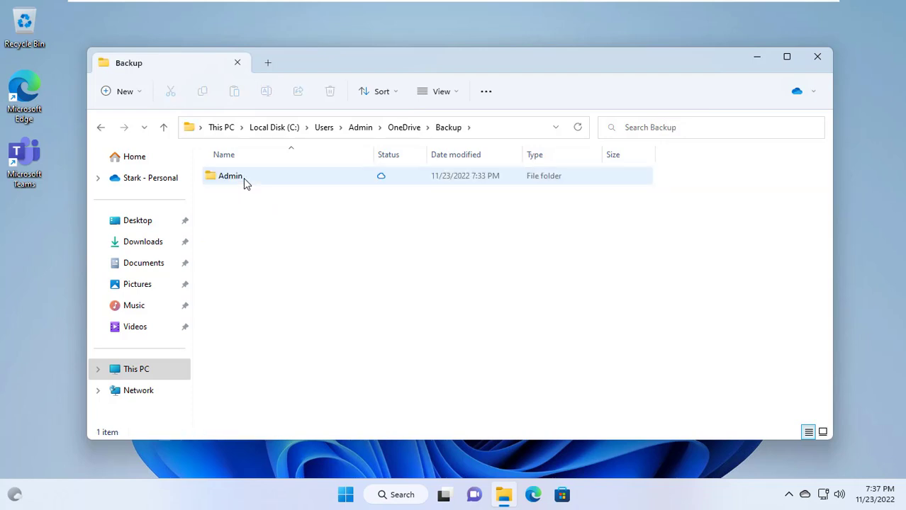
double_click(243, 178)
double_click(243, 177)
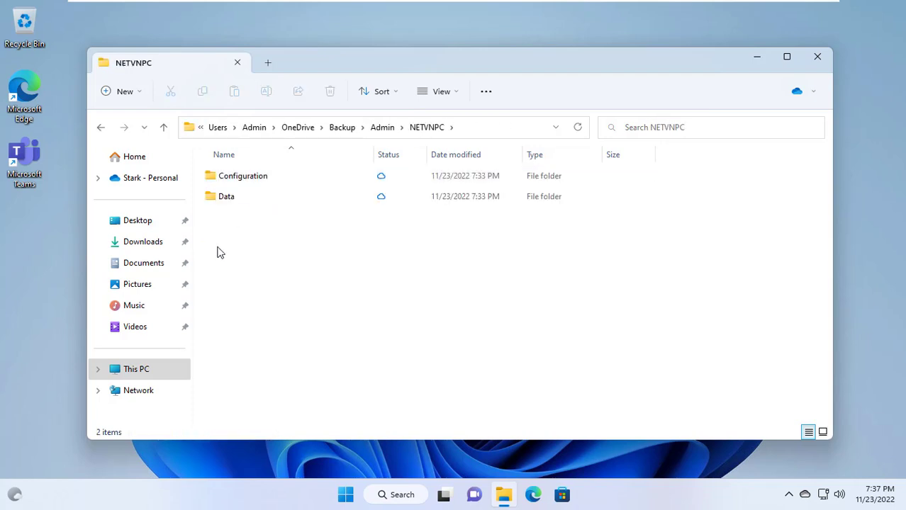
left_click_drag(217, 252, 308, 160)
left_click(306, 255)
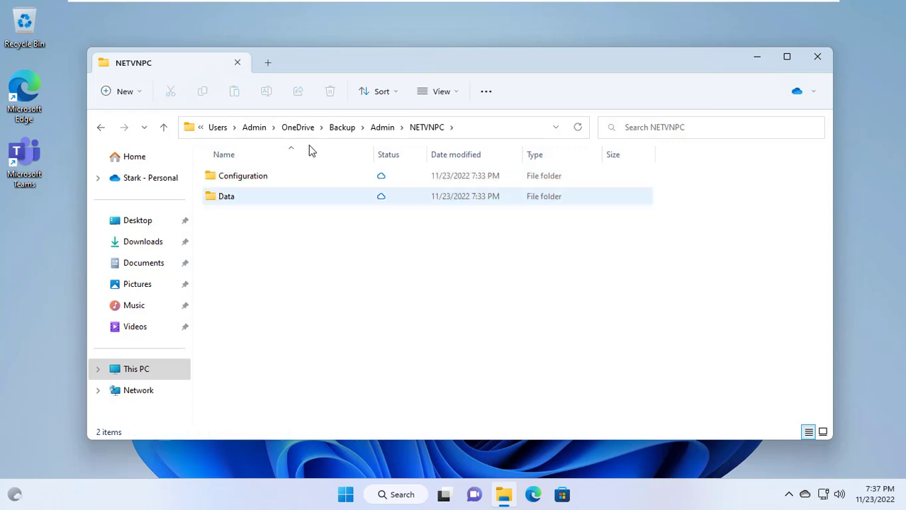
left_click(302, 132)
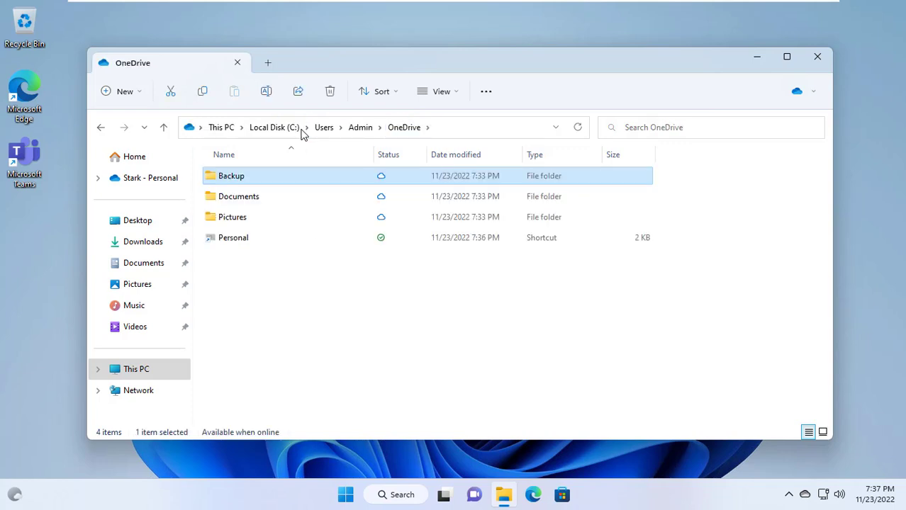
Share the OneDrive Backup folder, giving Everyone Full Control, and select its \\PC01\Backup network path
right_click(255, 179)
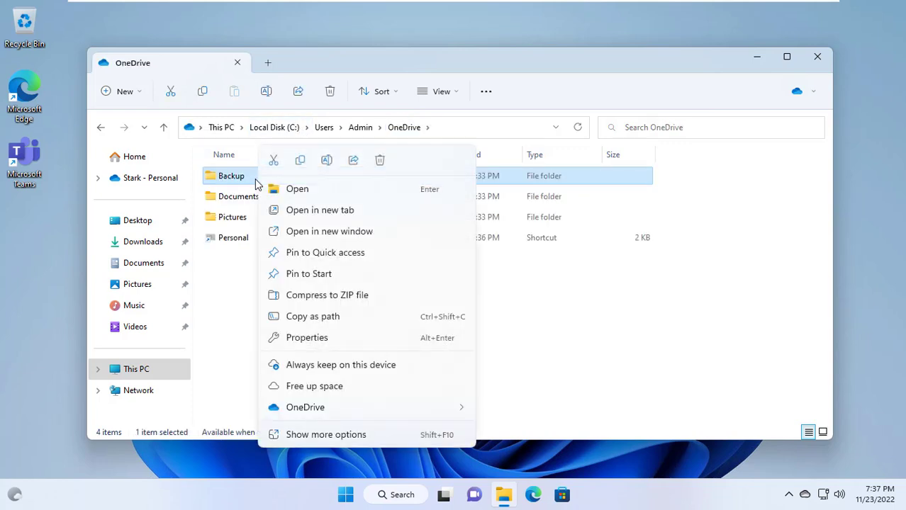
left_click(343, 343)
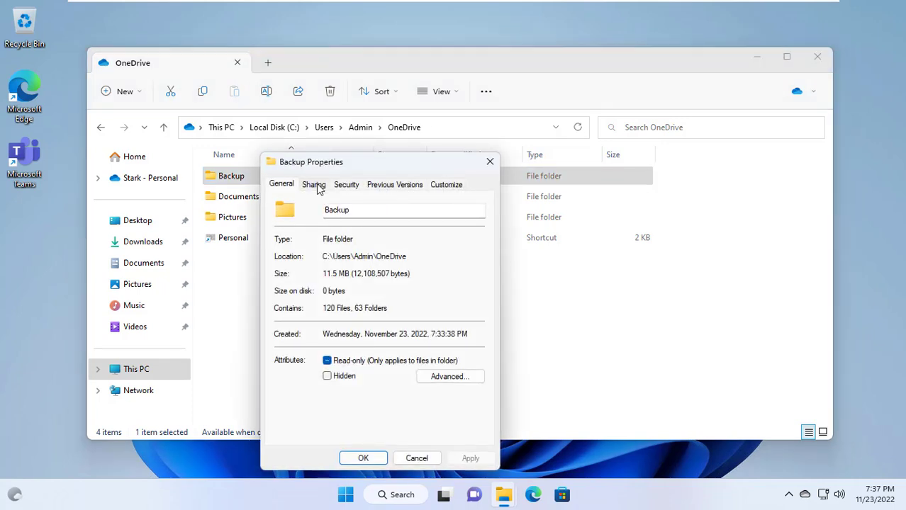
left_click(314, 185)
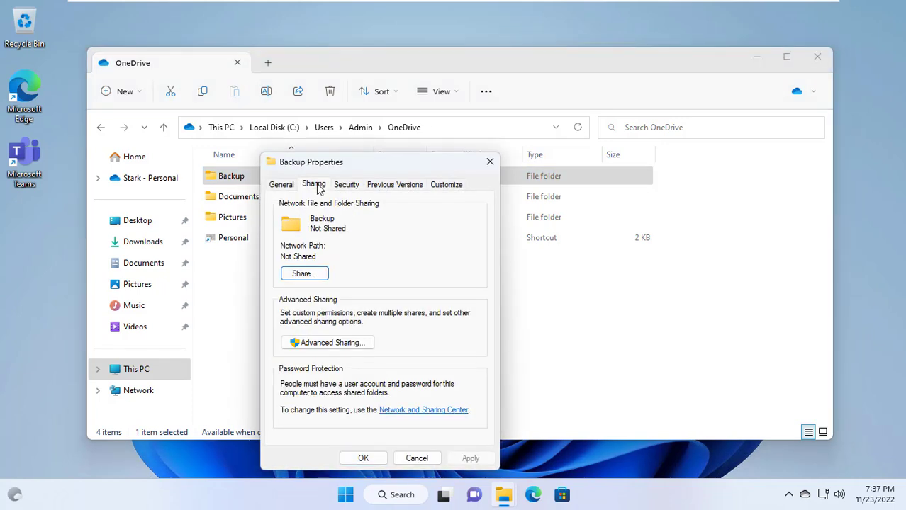
left_click(339, 344)
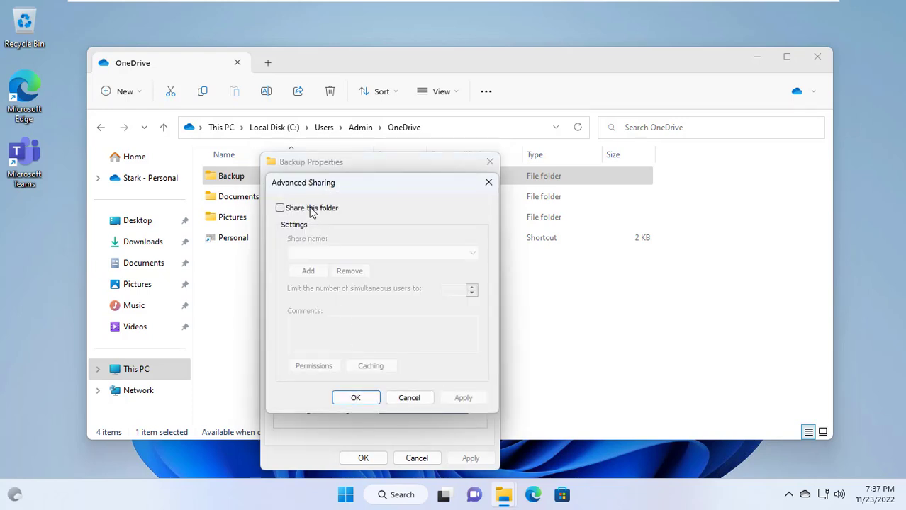
left_click(312, 209)
left_click(322, 367)
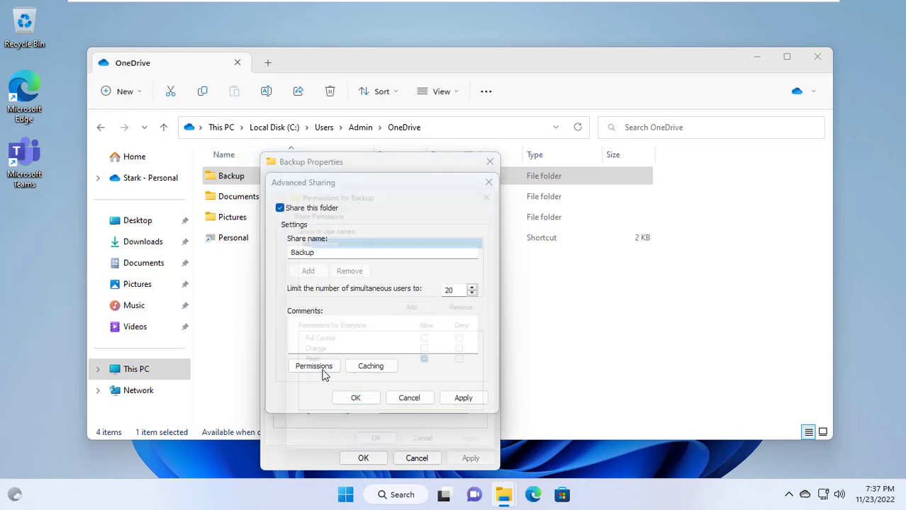
left_click(435, 343)
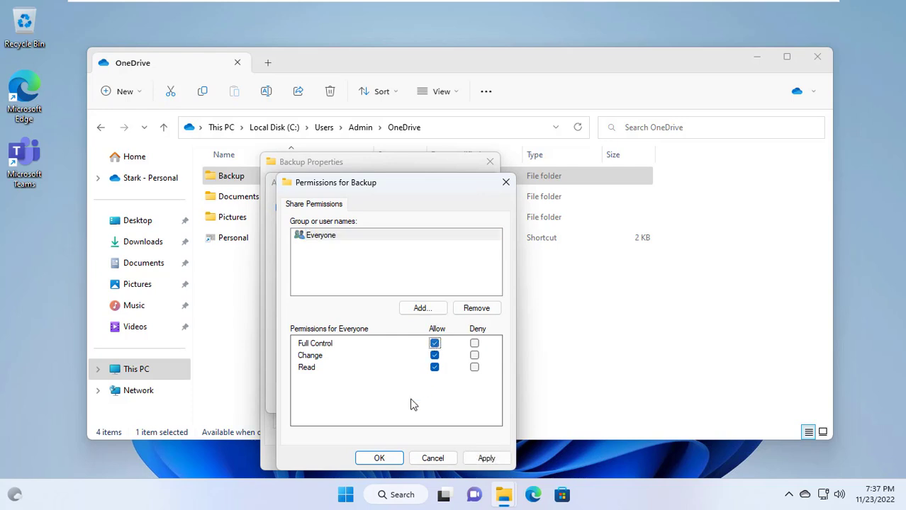
left_click(379, 458)
left_click(361, 399)
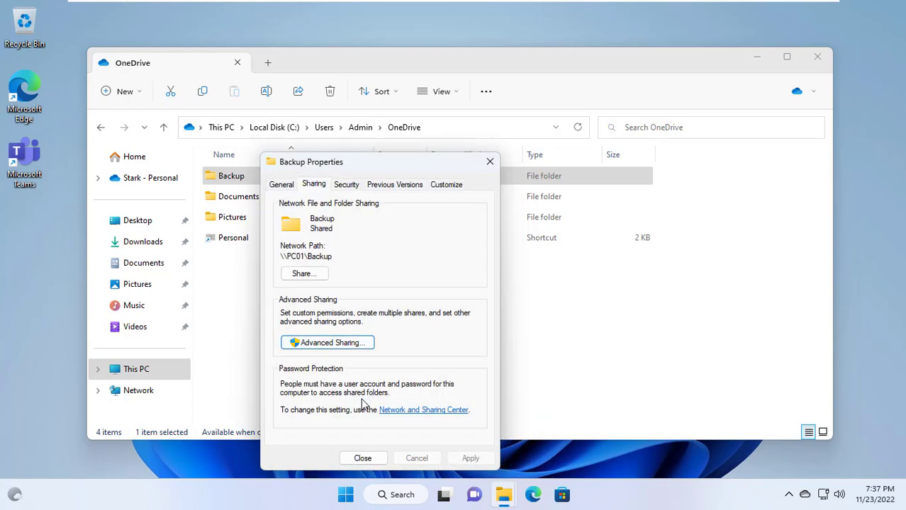
left_click_drag(281, 255, 361, 254)
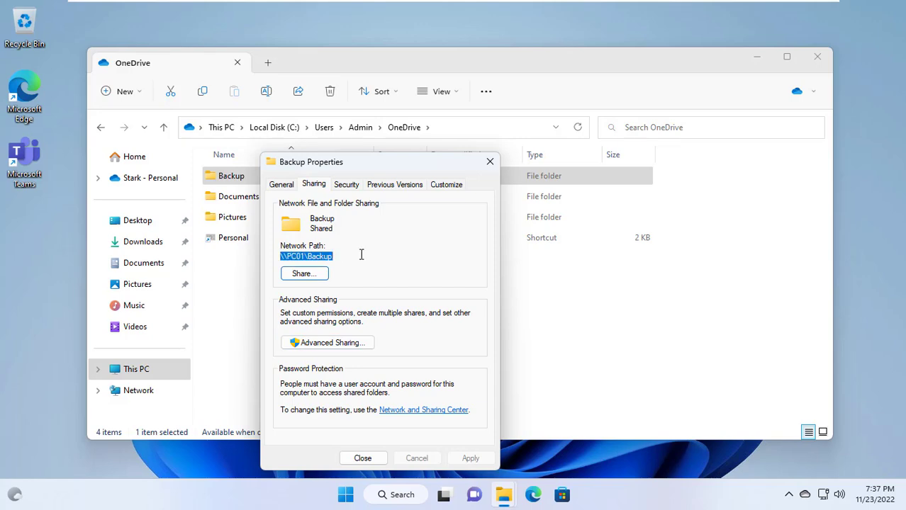
left_click(366, 461)
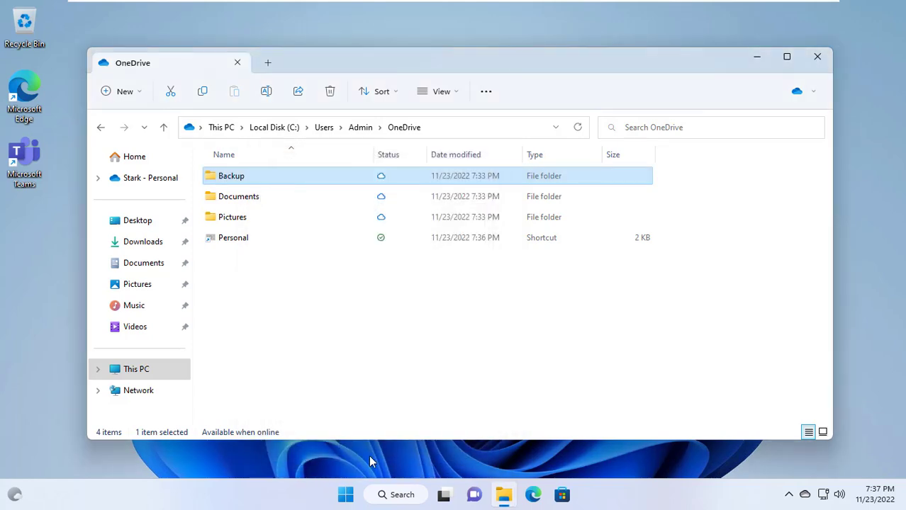
Search 'con' to reach Control Panel, then go to File History's Select drive page
left_click(758, 59)
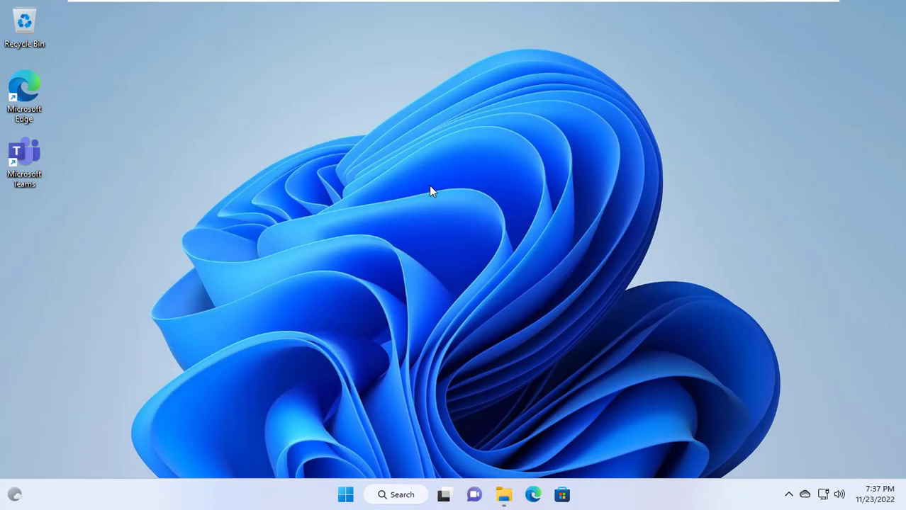
left_click(397, 501)
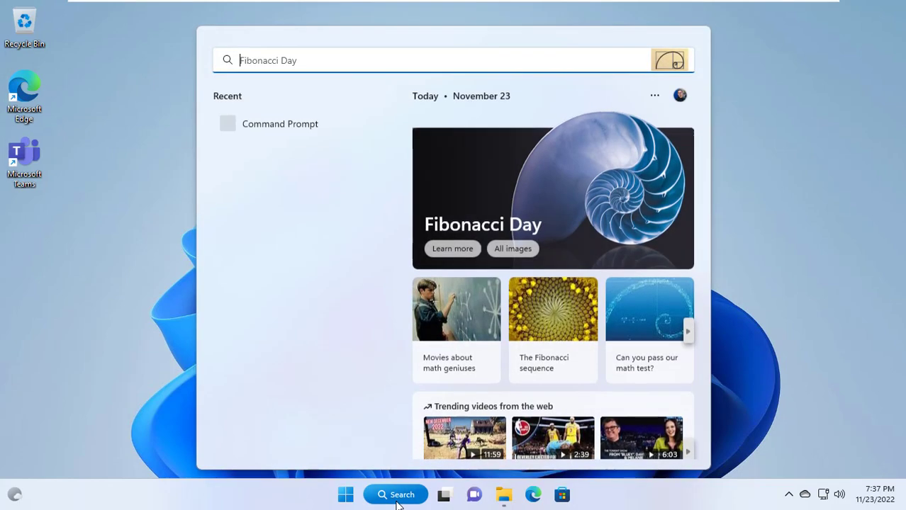
type("con")
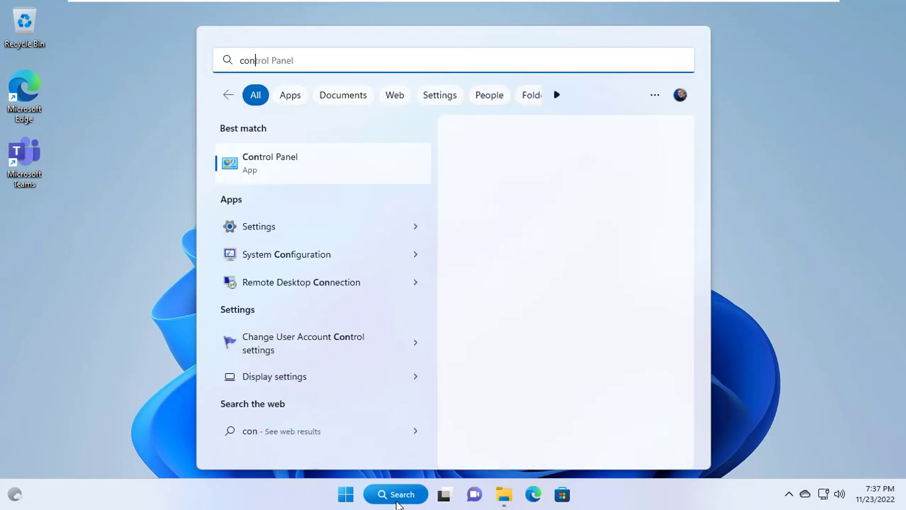
left_click(571, 156)
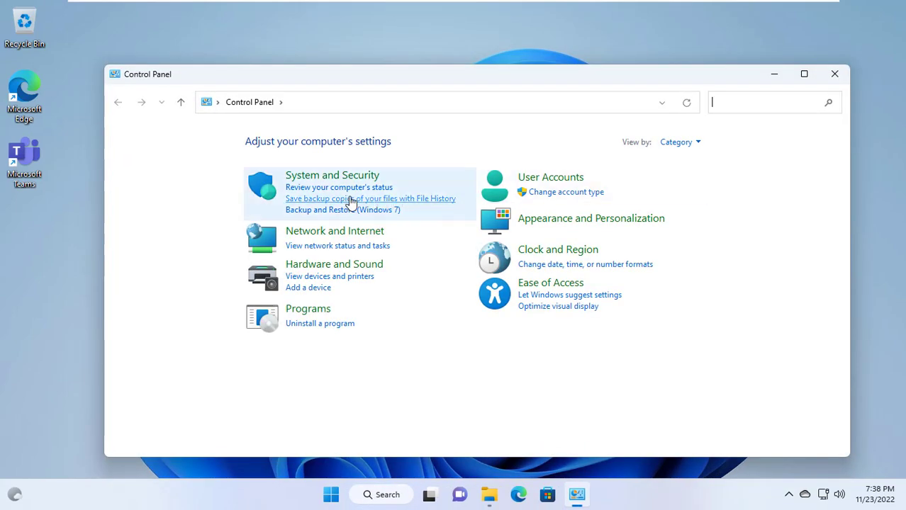
left_click(357, 202)
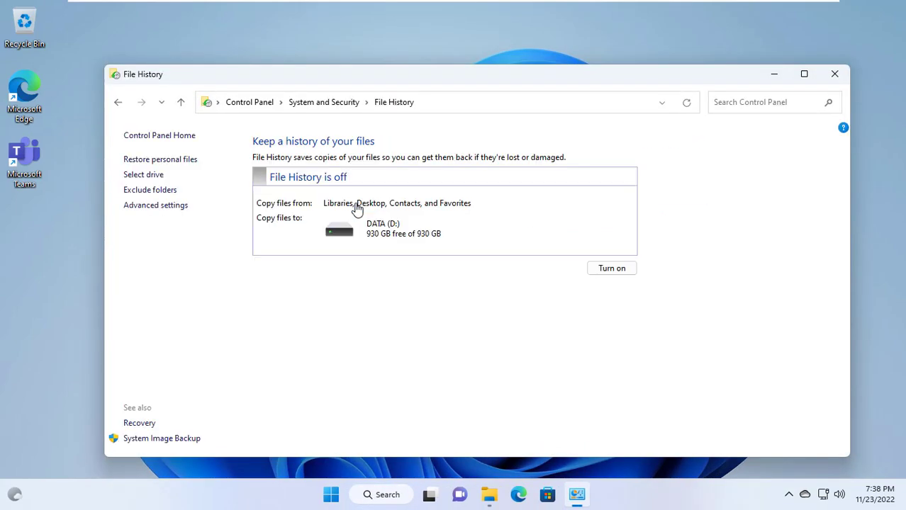
left_click(145, 175)
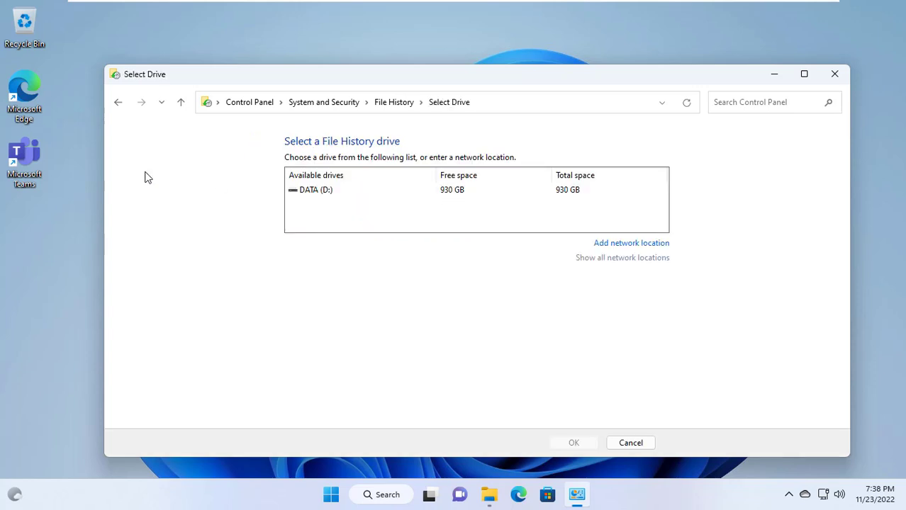
Start adding a network location and turn on network discovery and file sharing for public networks
left_click(633, 243)
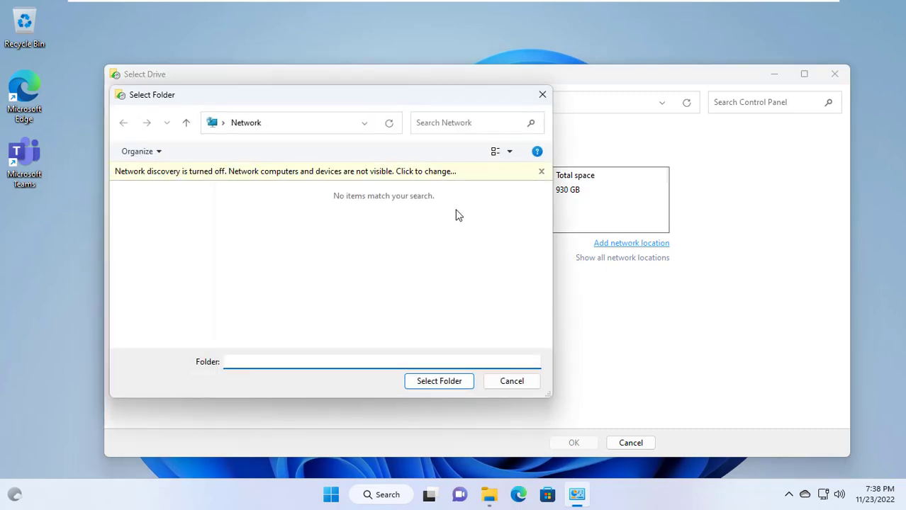
left_click(410, 176)
left_click(427, 185)
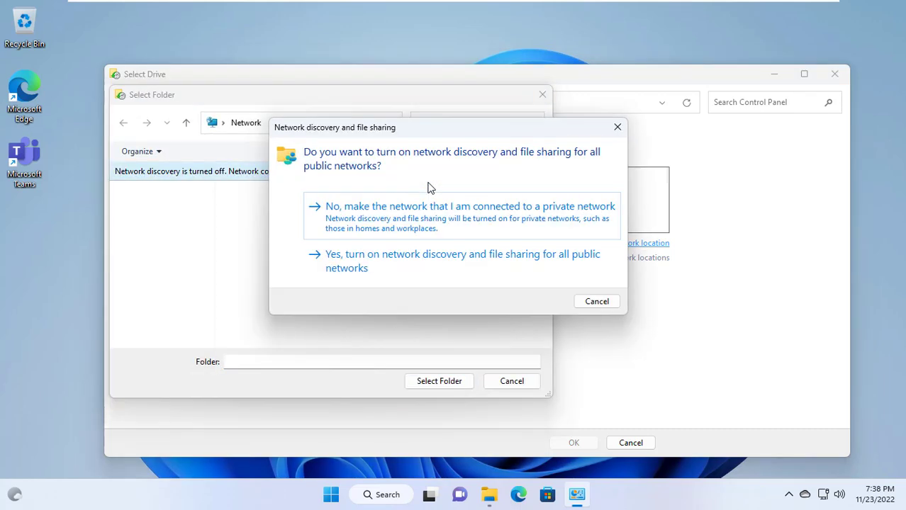
left_click(414, 267)
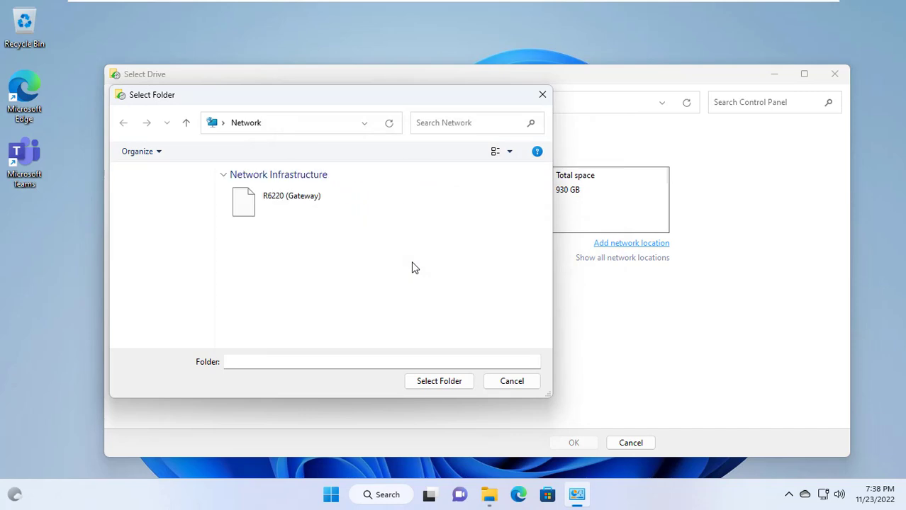
left_click(338, 362)
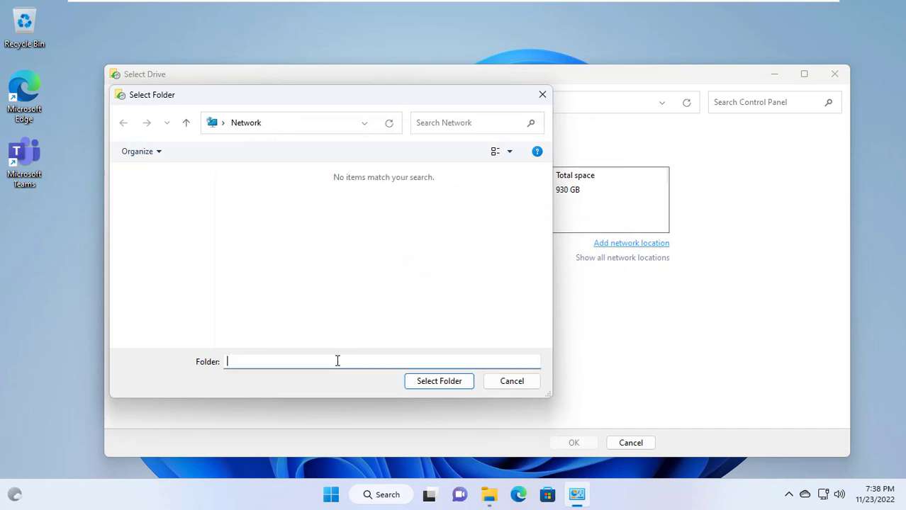
Copy the network path \\PC01\Backup from the Backup folder's Sharing properties
left_click(489, 494)
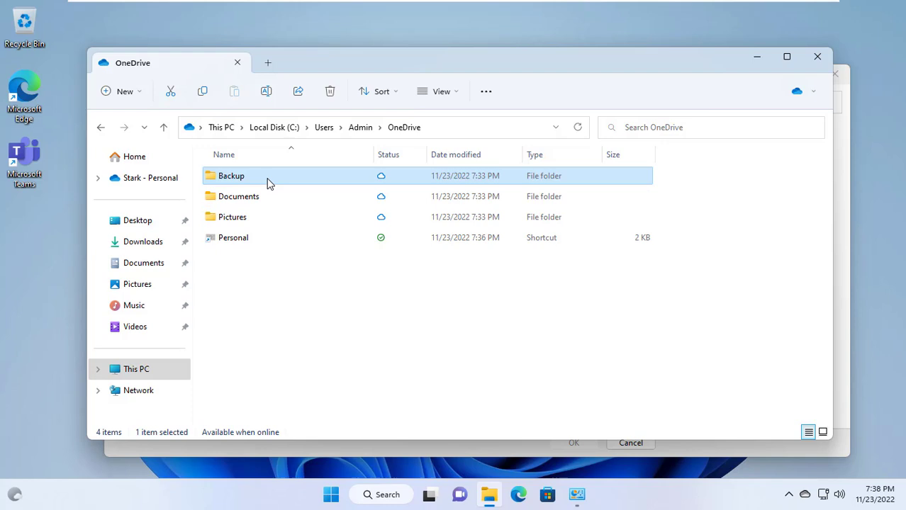
right_click(267, 183)
left_click(313, 308)
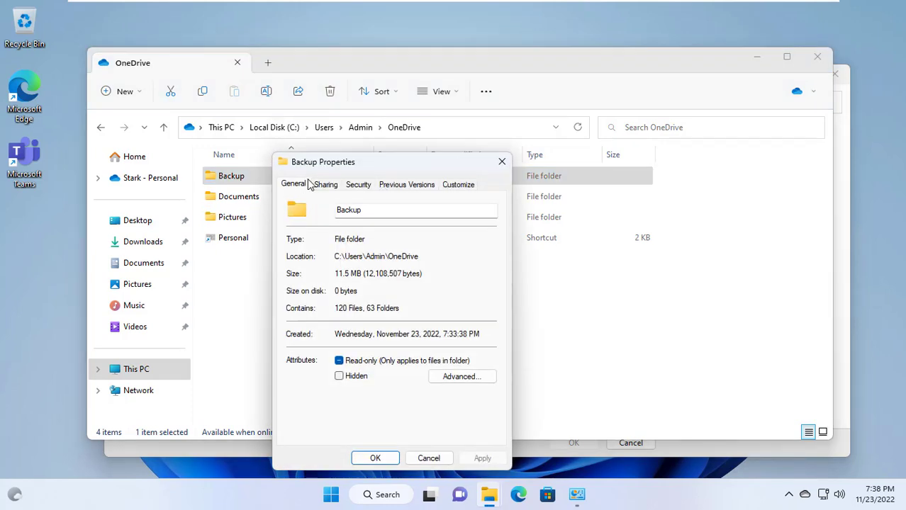
left_click(325, 184)
left_click_drag(293, 255, 381, 255)
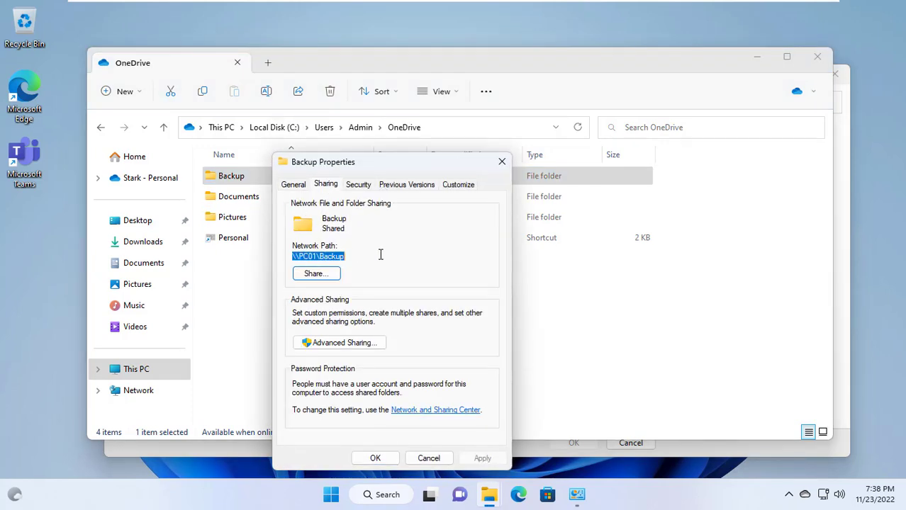
right_click(338, 256)
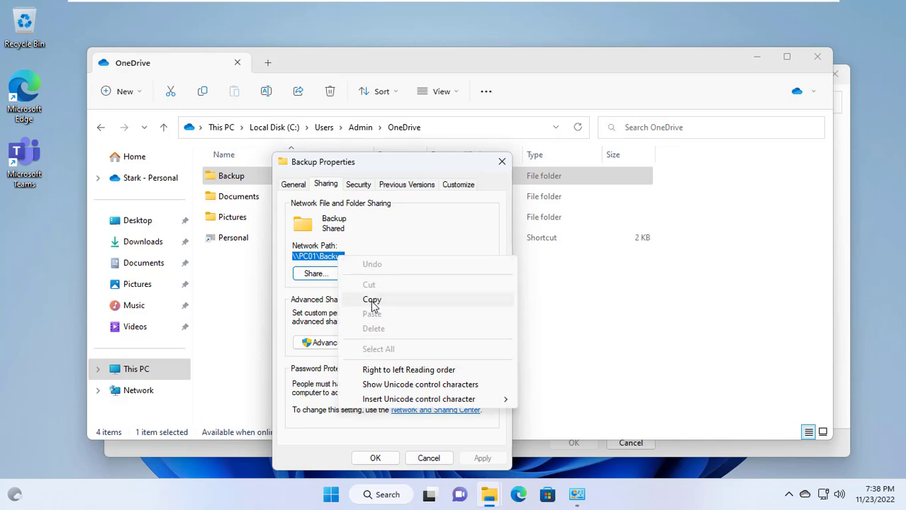
left_click(371, 301)
left_click(375, 457)
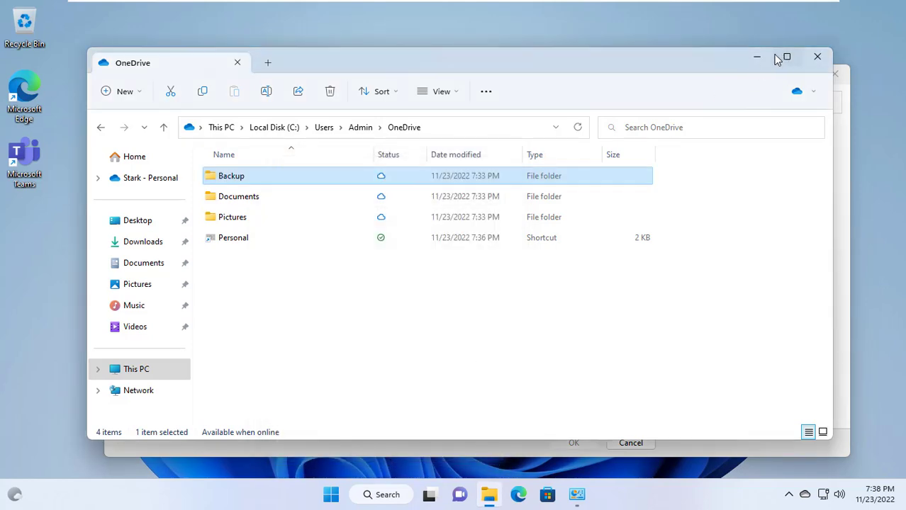
Paste \\PC01\Backup into the Folder box and select it as the network location
left_click(756, 58)
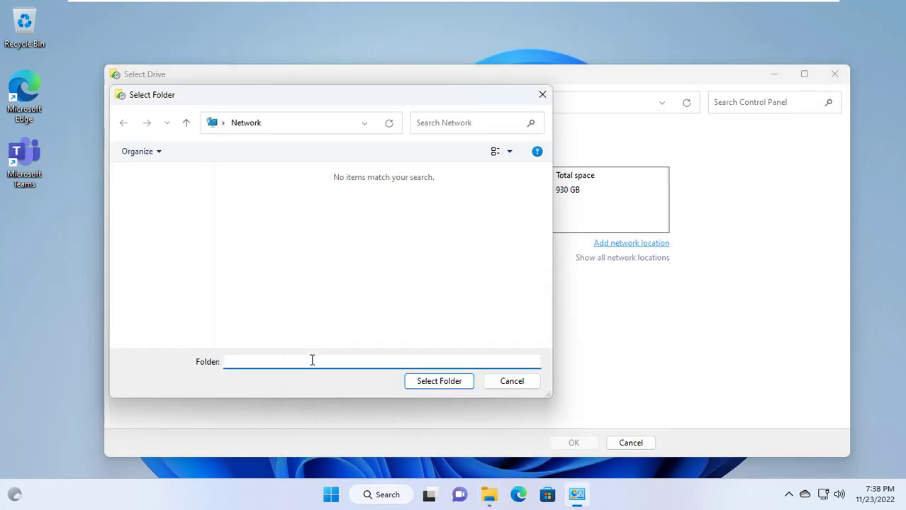
right_click(312, 361)
left_click(366, 230)
left_click(423, 381)
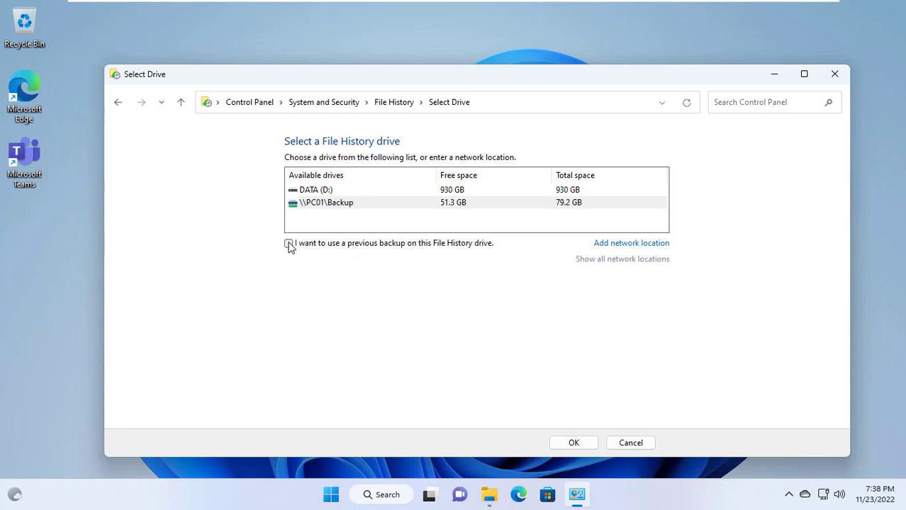
Use the existing previous backup on \\PC01\Backup and confirm it as the File History drive
left_click(289, 244)
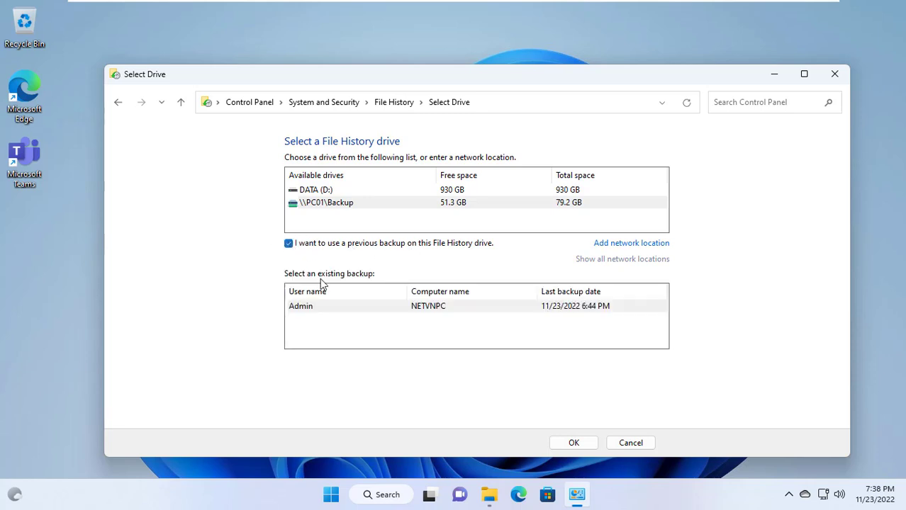
left_click(364, 309)
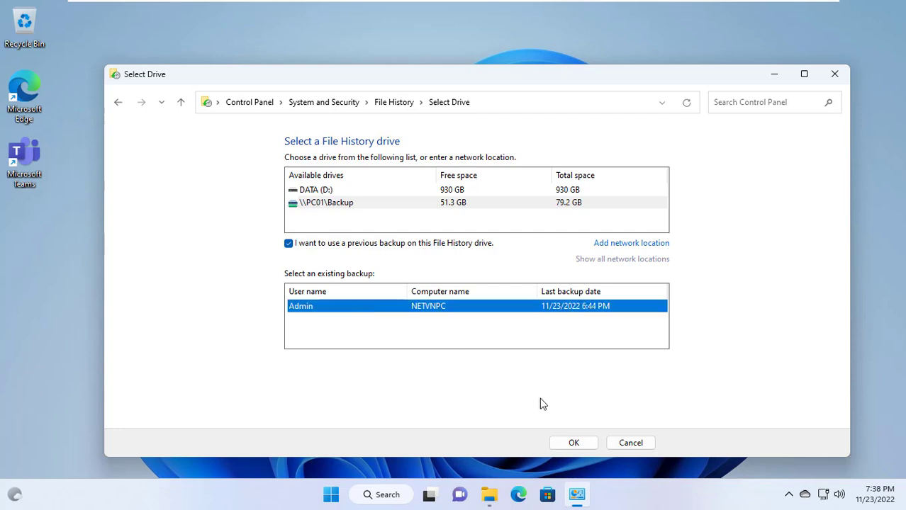
left_click(573, 444)
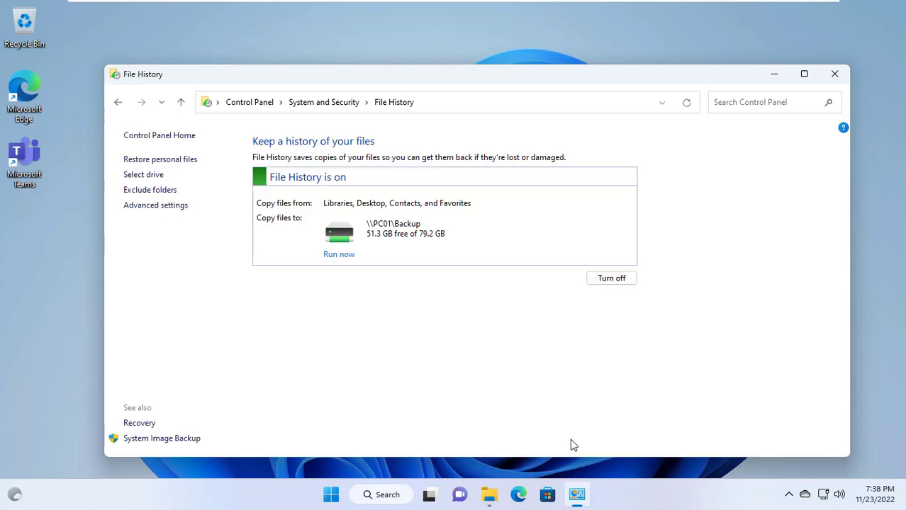
Restore both Excel spreadsheets from the backed-up Documents folder to their original location
left_click(168, 162)
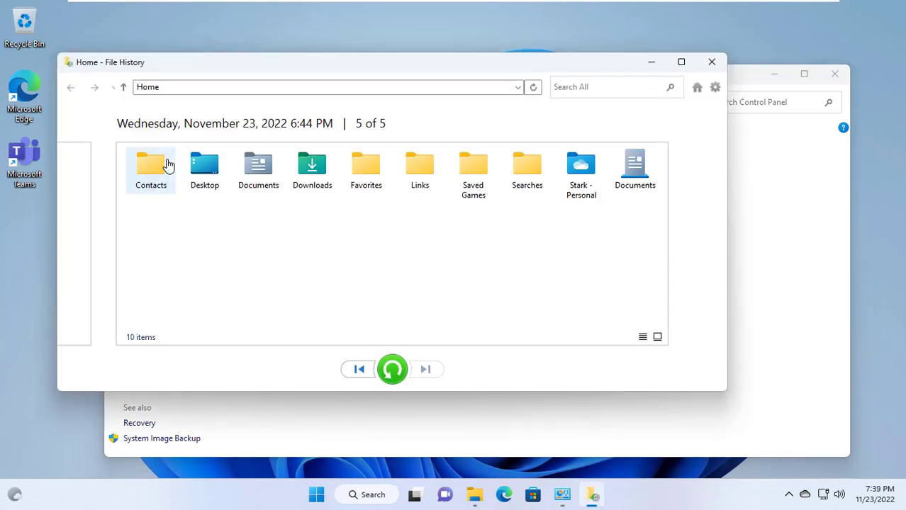
double_click(633, 173)
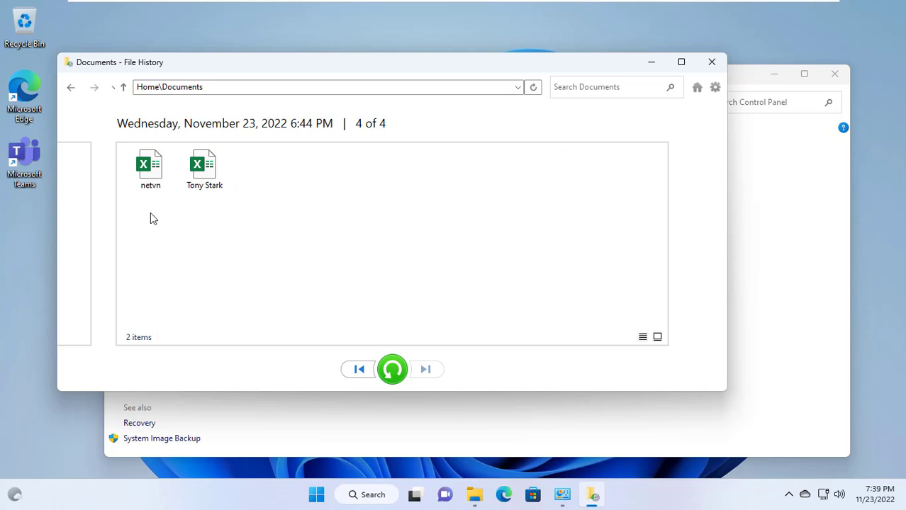
left_click_drag(150, 218, 262, 185)
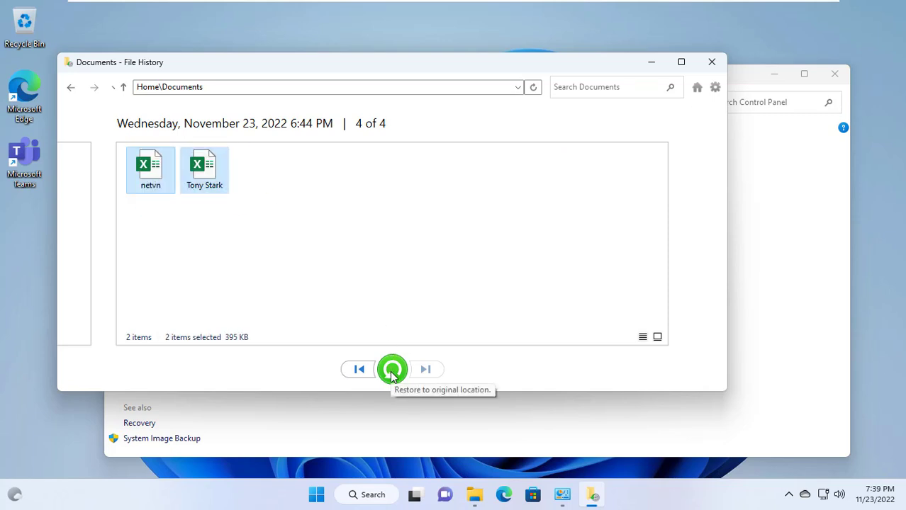
left_click(392, 370)
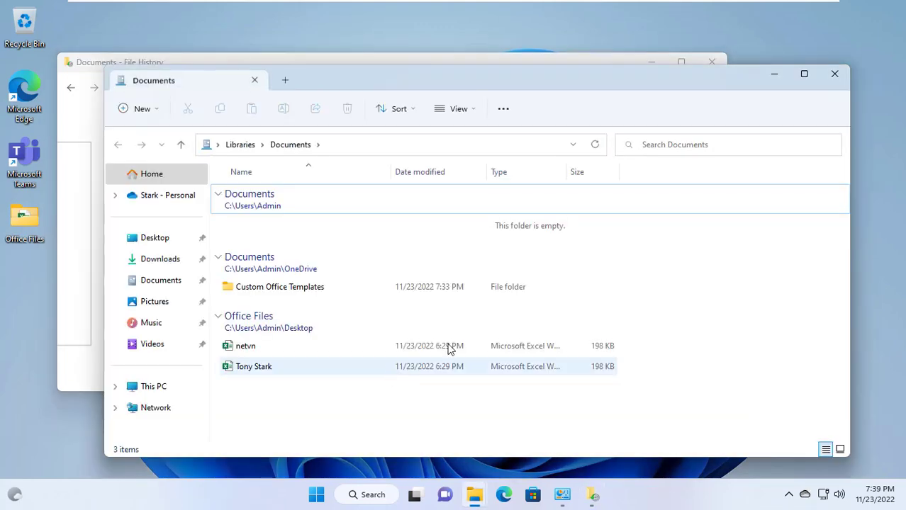
Close the Explorer, File History and Control Panel windows and open the desktop's Office Files folder
left_click(833, 75)
left_click(711, 64)
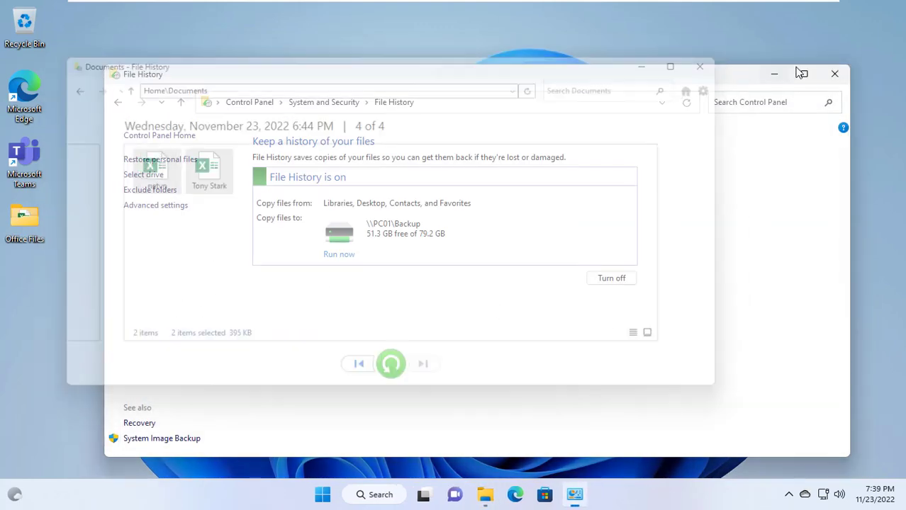
left_click(831, 73)
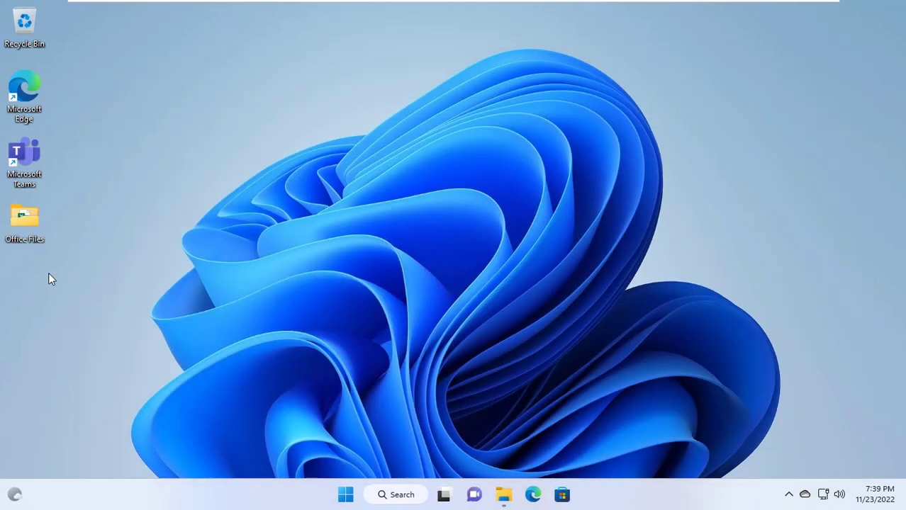
double_click(31, 224)
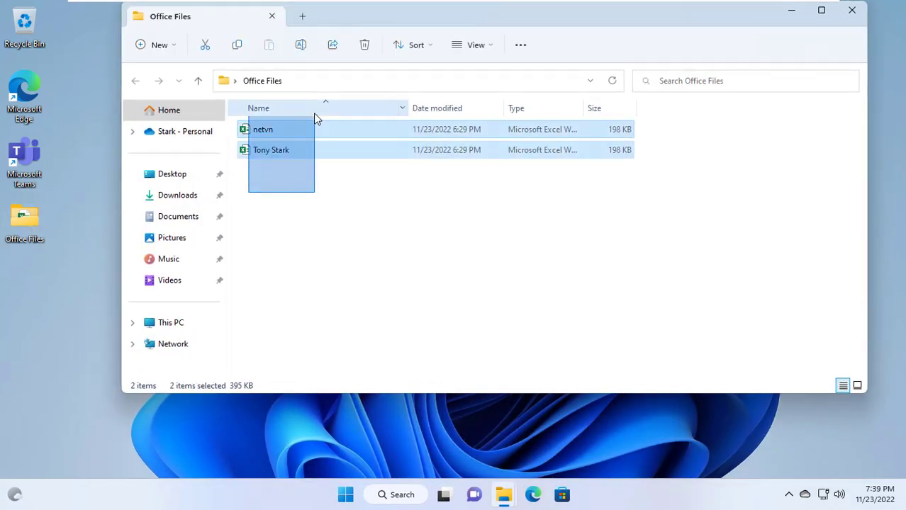